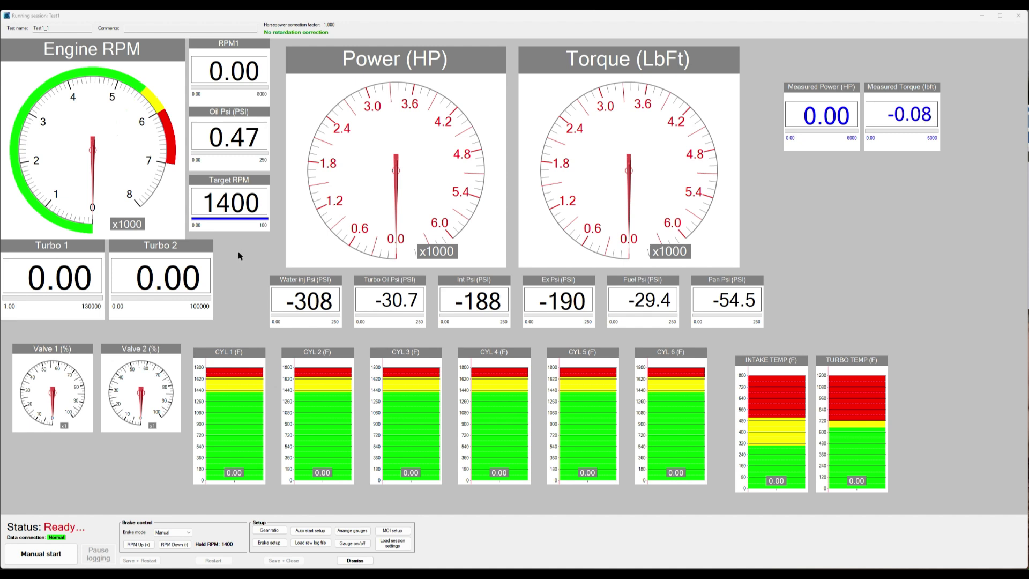
Step: Look through the stored gauge layout files offered for saving and for loading a layout, leaving both without choosing a file
{"action": "right_click", "coordinate": [240, 253]}
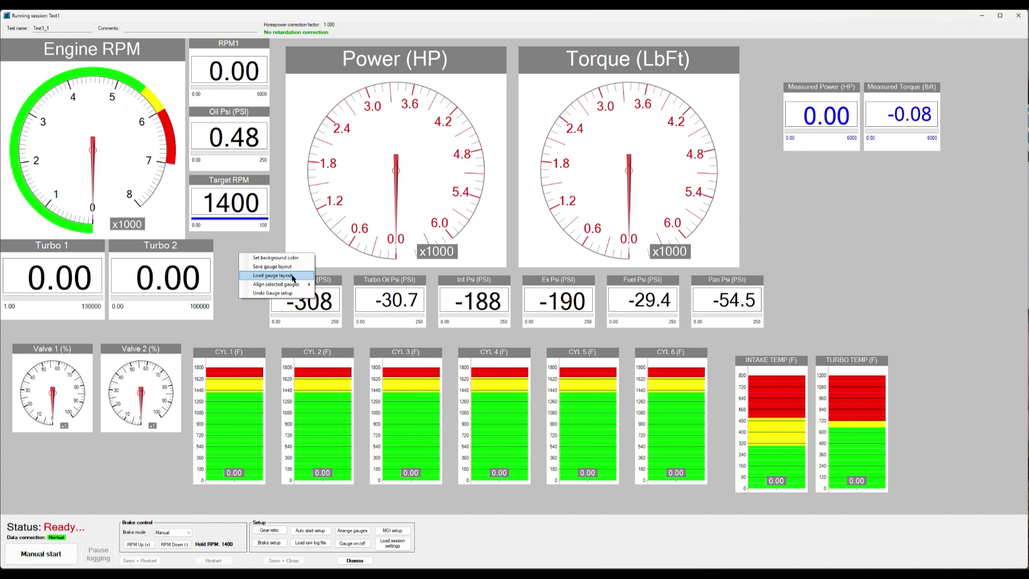
{"action": "left_click", "coordinate": [255, 268]}
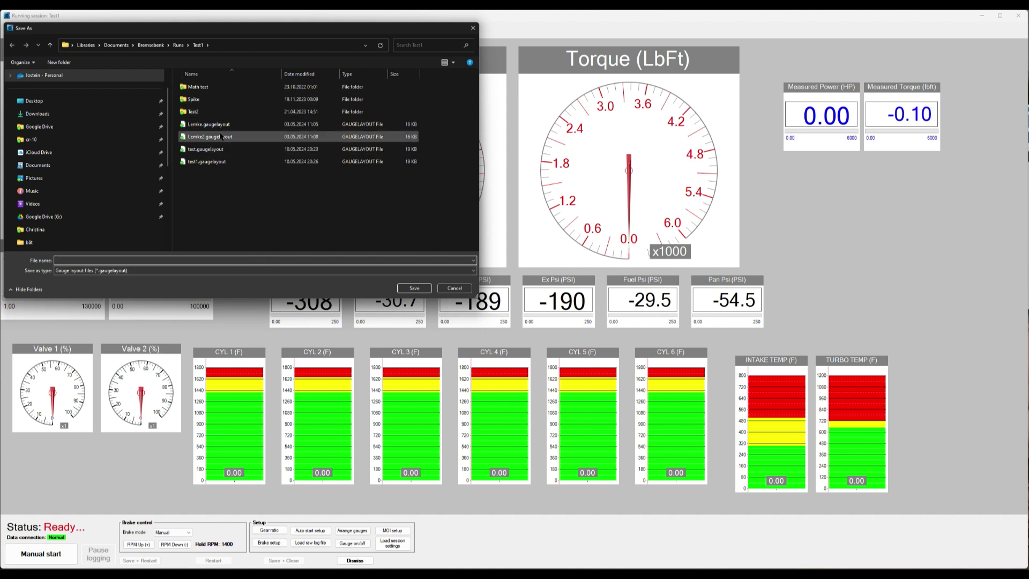
{"action": "left_click", "coordinate": [440, 288]}
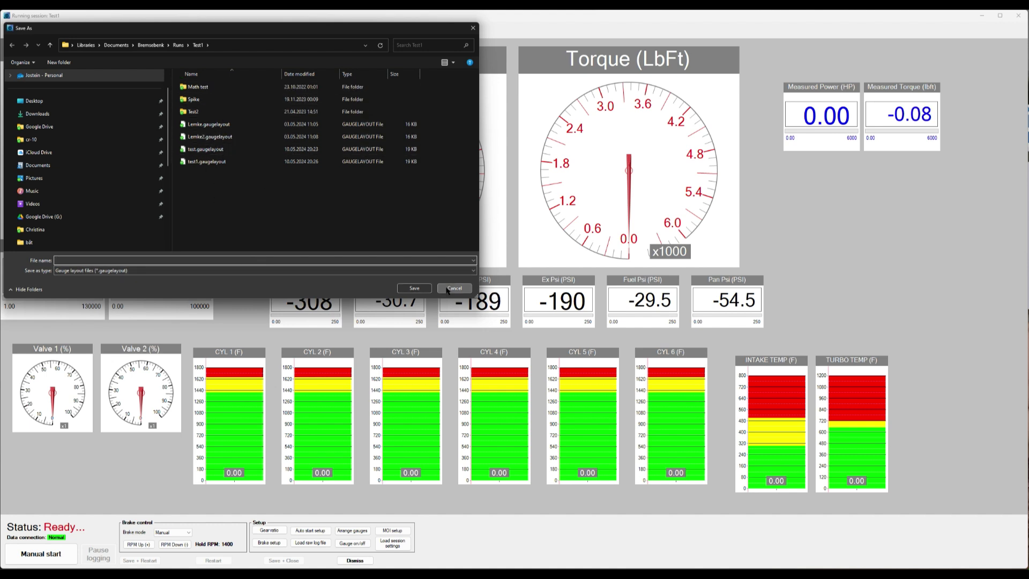
{"action": "right_click", "coordinate": [247, 263]}
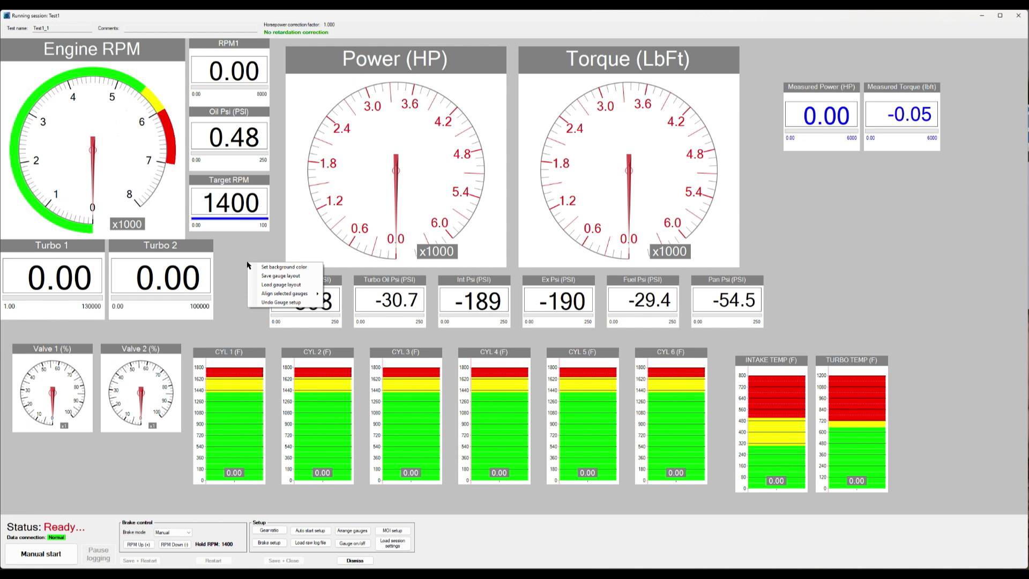
{"action": "left_click", "coordinate": [279, 285]}
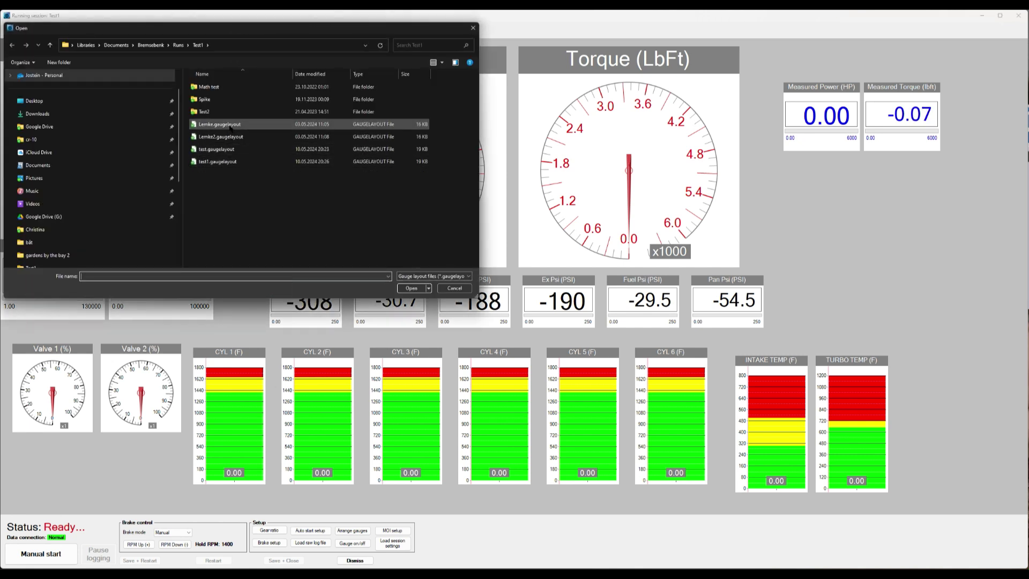
{"action": "left_click", "coordinate": [462, 289]}
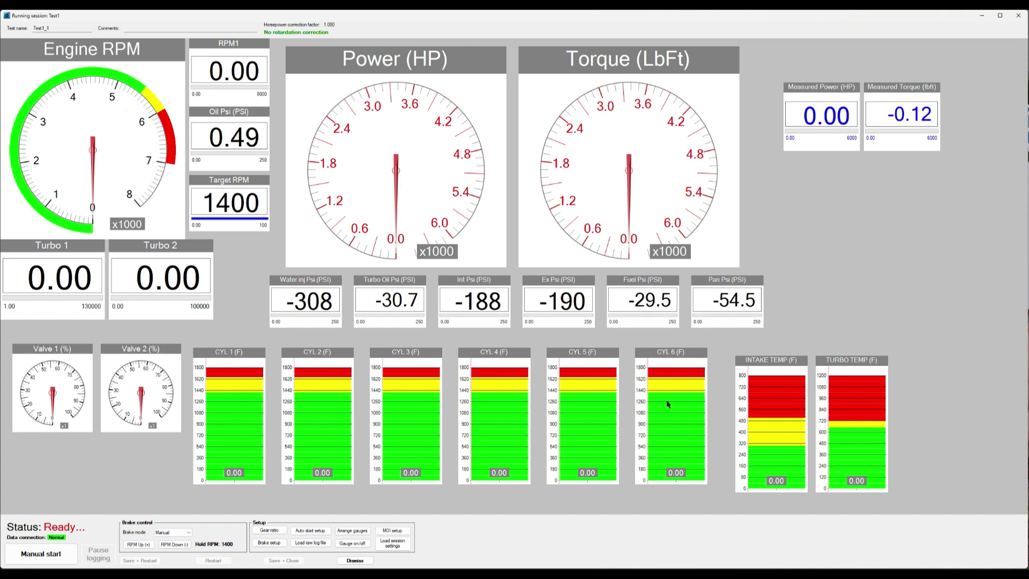
Step: Examine the range, alarm limit and colour settings in the CYL 1 gauge setup, leaving them as they are
{"action": "right_click", "coordinate": [239, 415]}
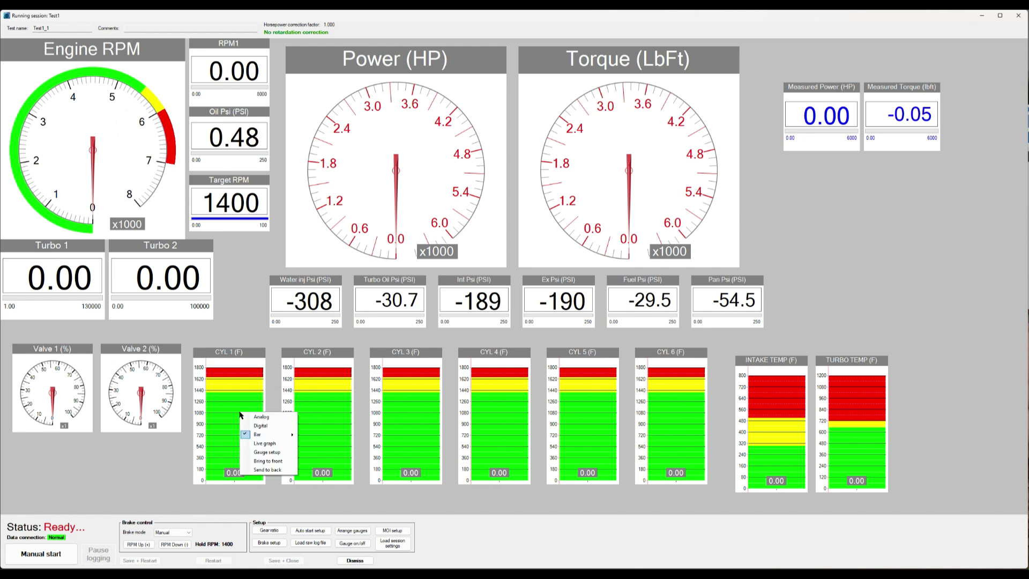
{"action": "left_click", "coordinate": [282, 454]}
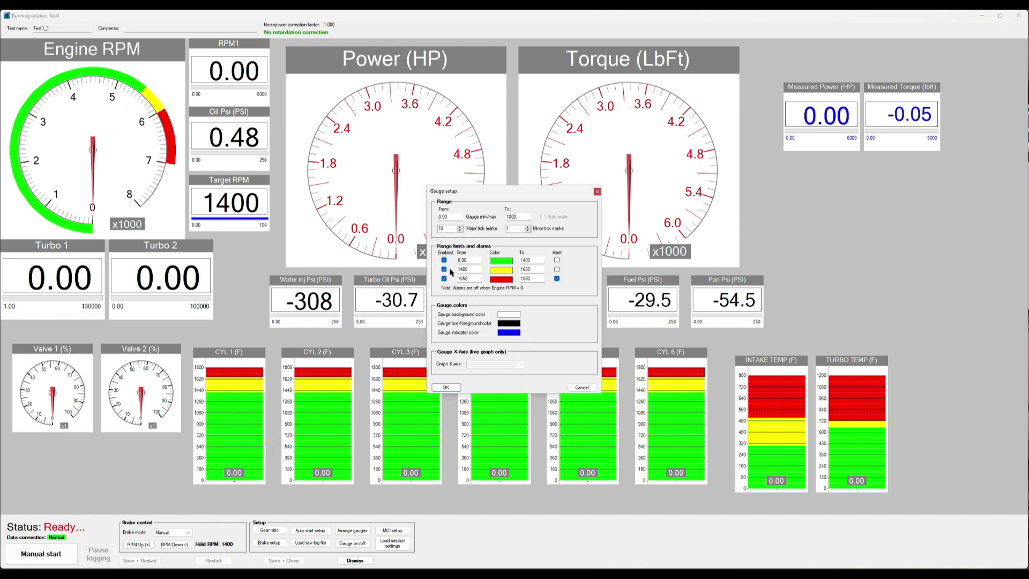
{"action": "left_click", "coordinate": [598, 192]}
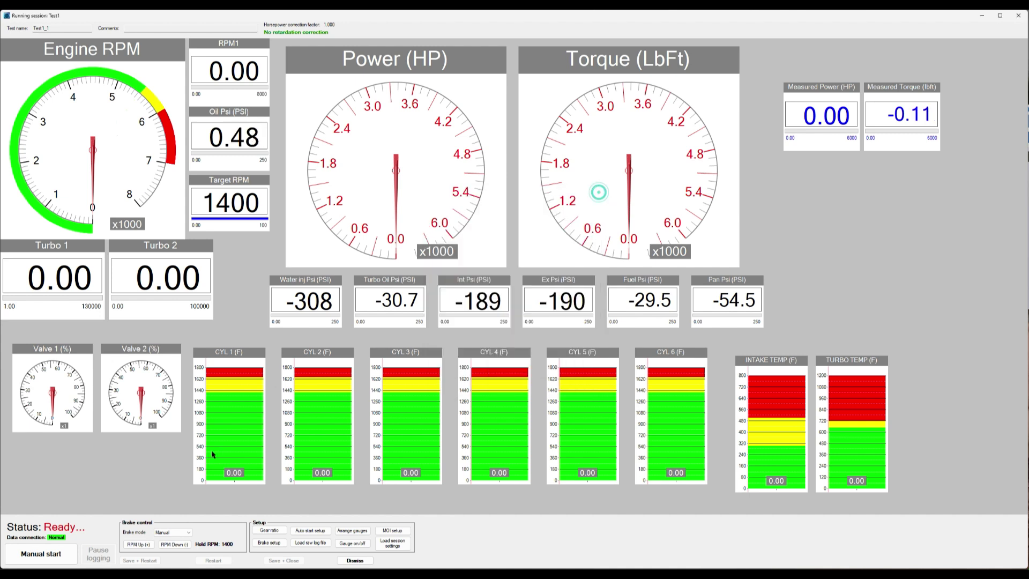
Step: Extend the gauge selection individually to CYL 2 and CYL 3, and deselect all three CYL gauges one by one
{"action": "left_click", "coordinate": [318, 417]}
{"action": "left_click", "coordinate": [397, 415]}
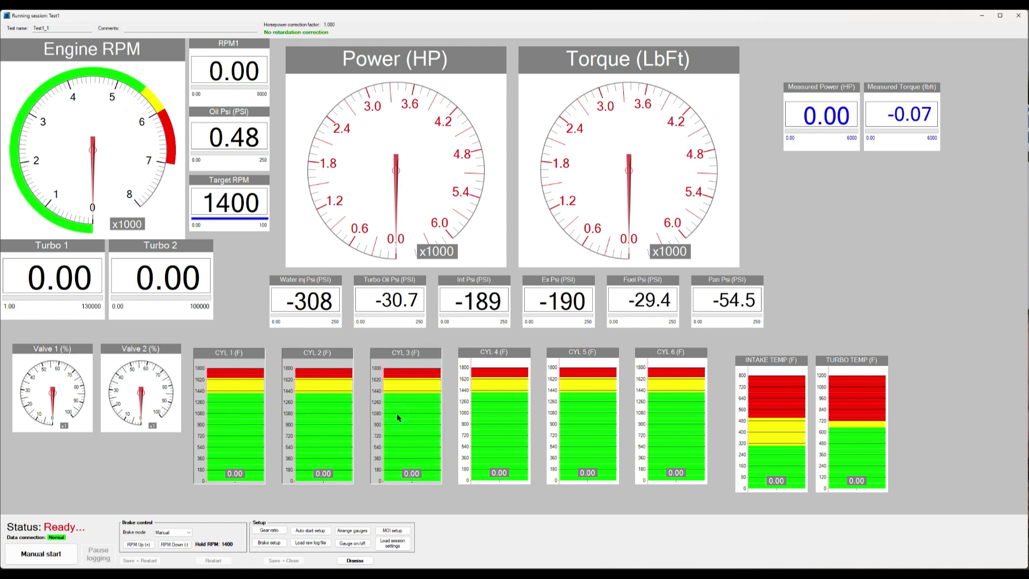
{"action": "left_click", "coordinate": [398, 414]}
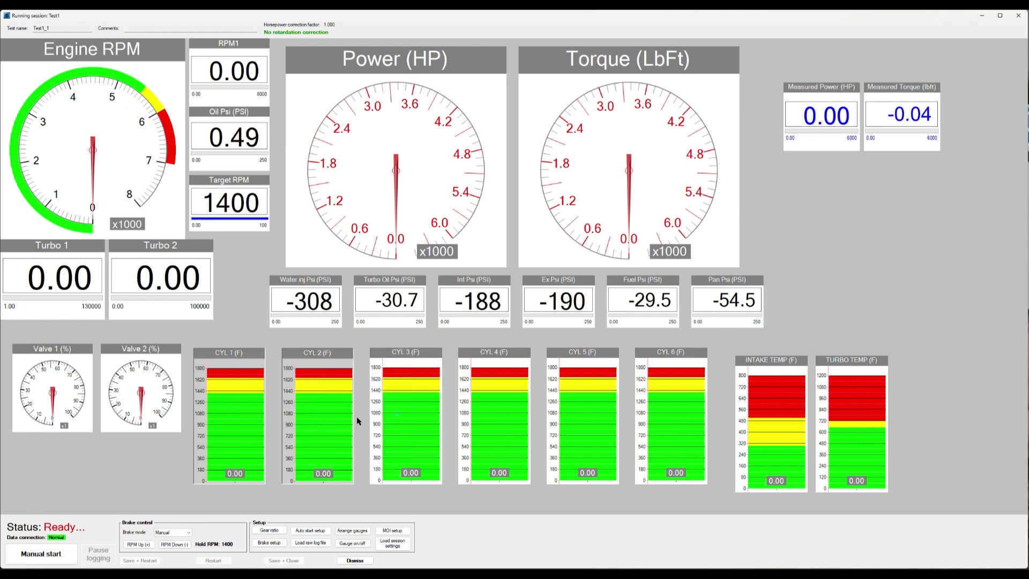
{"action": "left_click", "coordinate": [331, 421]}
{"action": "left_click", "coordinate": [252, 418]}
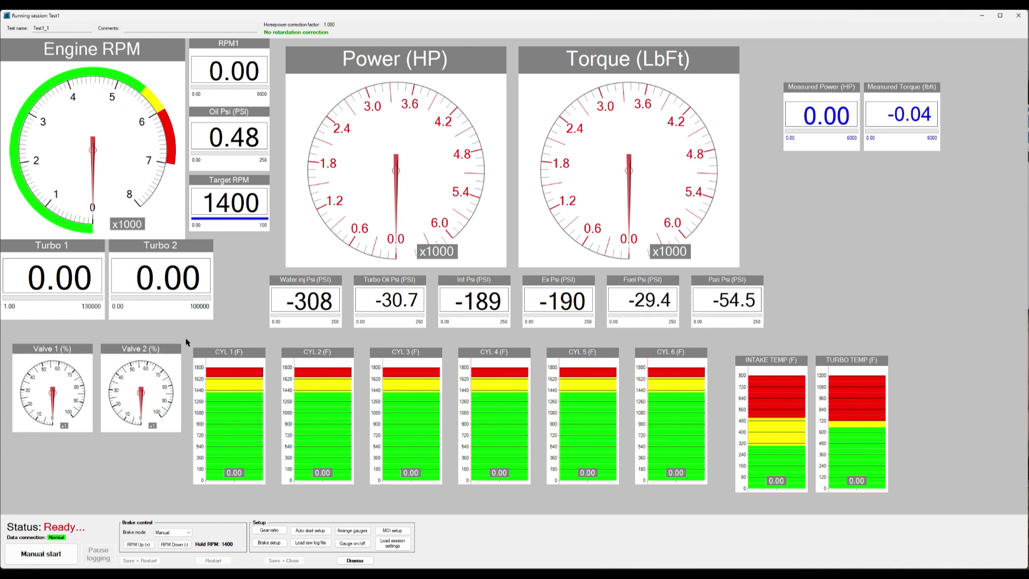
Step: Set the green range's upper limit and the yellow range's lower limit to 1500 for all six CYL gauges together
{"action": "left_click_drag", "start_coordinate": [592, 476], "coordinate": [717, 497]}
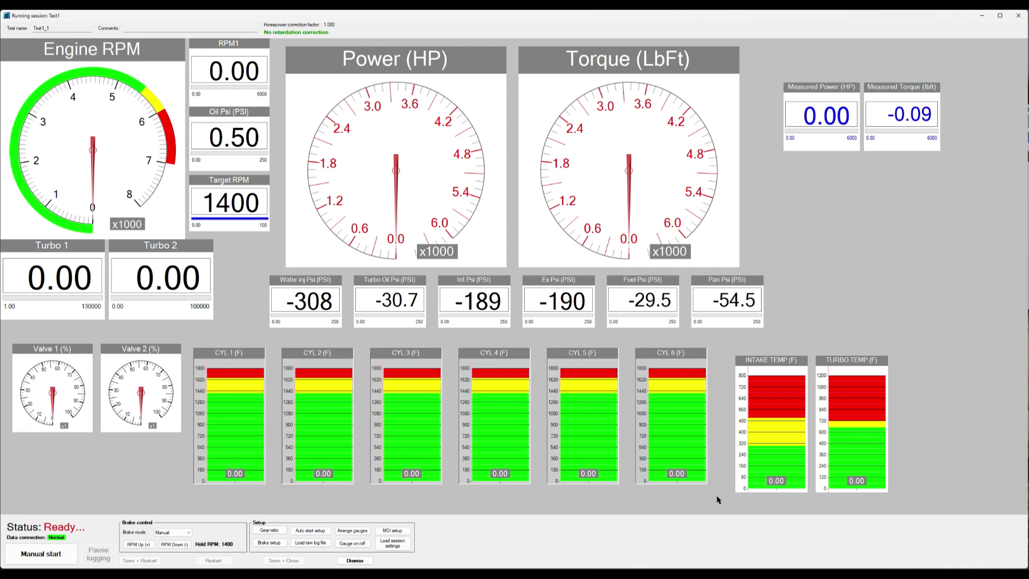
{"action": "right_click", "coordinate": [326, 402]}
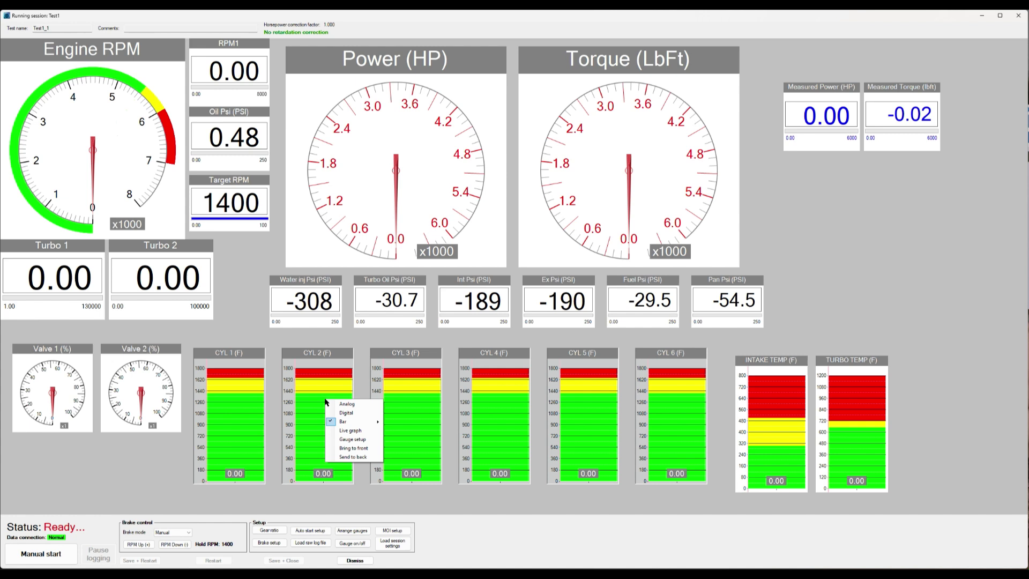
{"action": "left_click", "coordinate": [368, 441]}
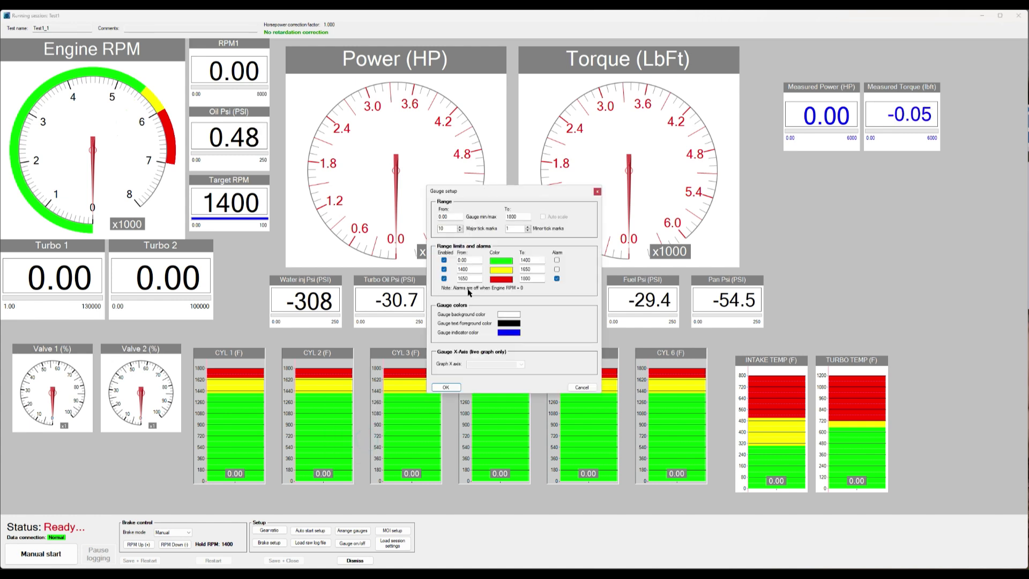
{"action": "left_click", "coordinate": [464, 269]}
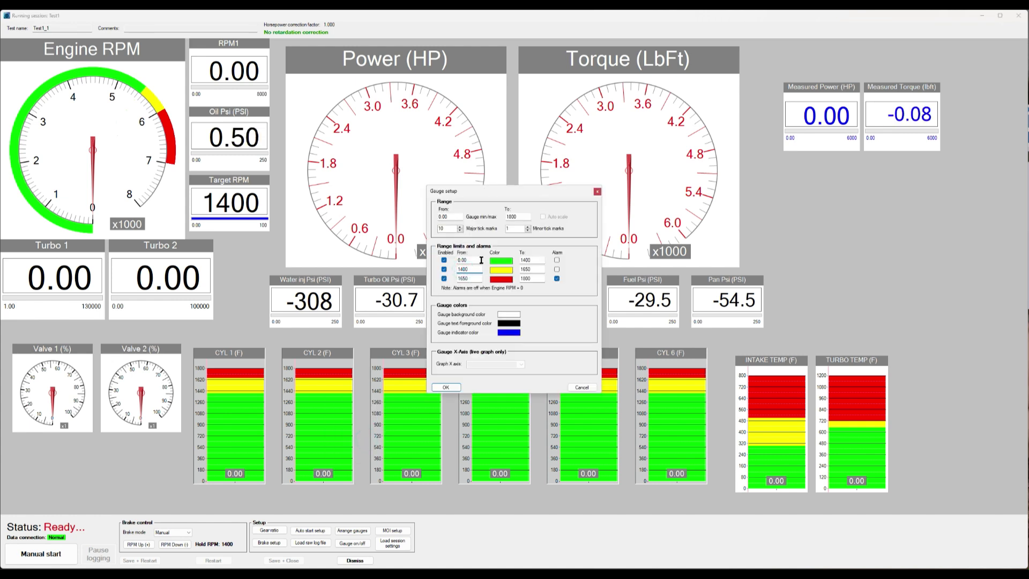
{"action": "left_click", "coordinate": [524, 260]}
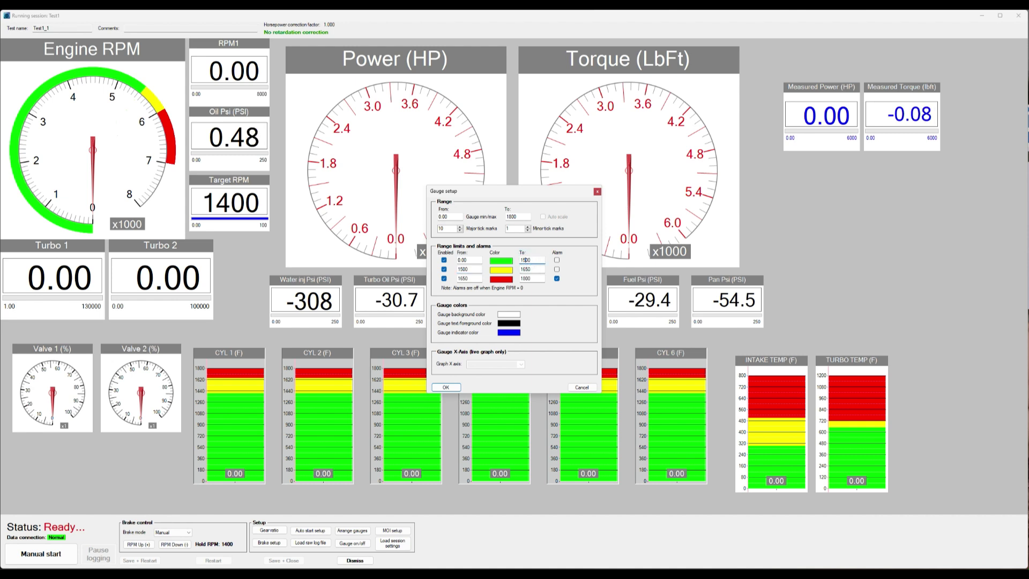
{"action": "left_click", "coordinate": [445, 387]}
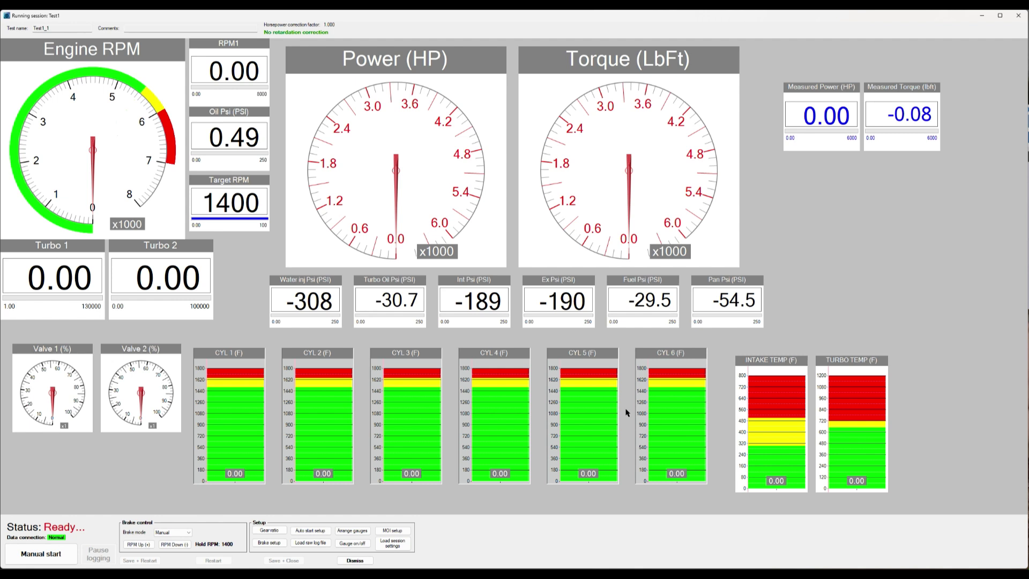
Step: Check the shared range limits in the gauge setup from CYL 5, cancel it and deselect the CYL gauges
{"action": "right_click", "coordinate": [603, 403]}
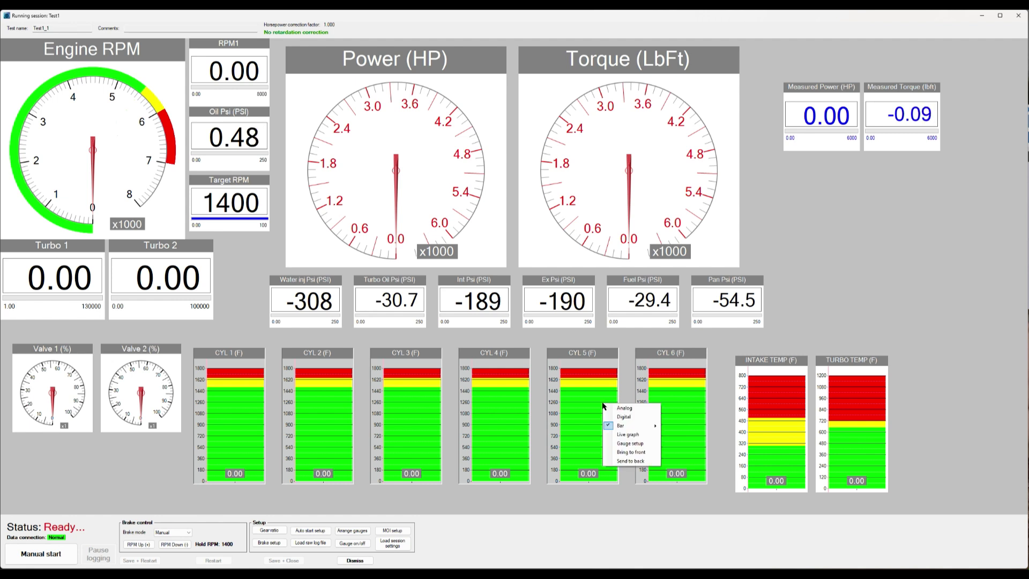
{"action": "left_click", "coordinate": [641, 443]}
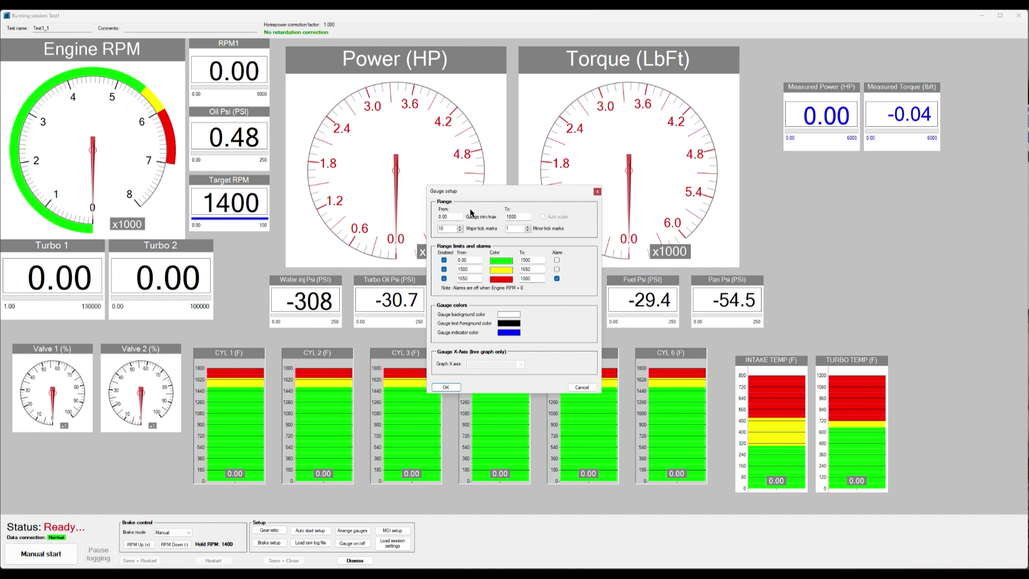
{"action": "left_click", "coordinate": [584, 387]}
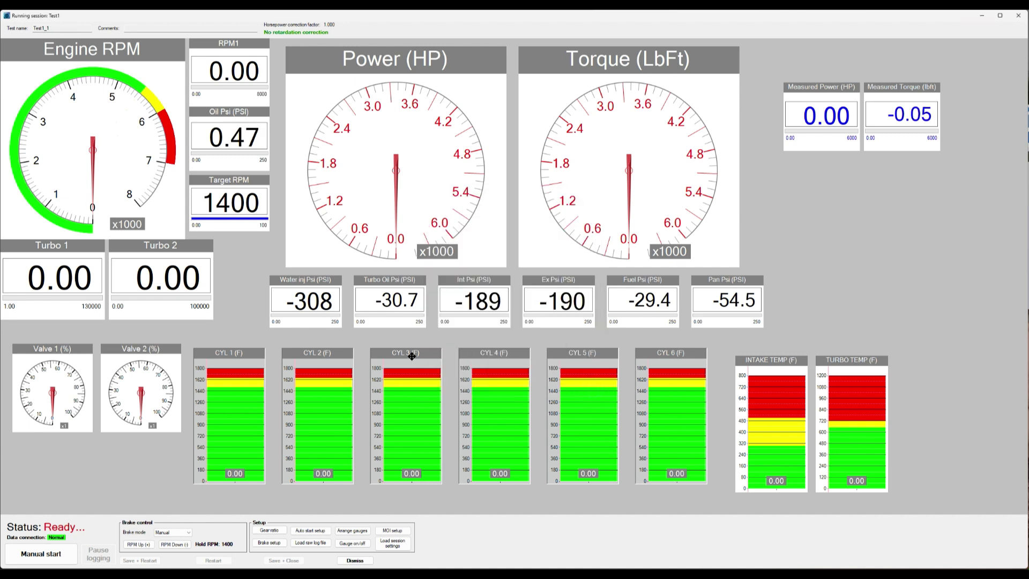
{"action": "mouse_move", "coordinate": [413, 351]}
{"action": "left_mouse_down"}
{"action": "mouse_move", "coordinate": [439, 313]}
{"action": "mouse_move", "coordinate": [418, 215]}
{"action": "mouse_move", "coordinate": [404, 290]}
{"action": "mouse_move", "coordinate": [372, 358]}
{"action": "mouse_move", "coordinate": [412, 354]}
{"action": "left_mouse_up"}
{"action": "left_click", "coordinate": [247, 339]}
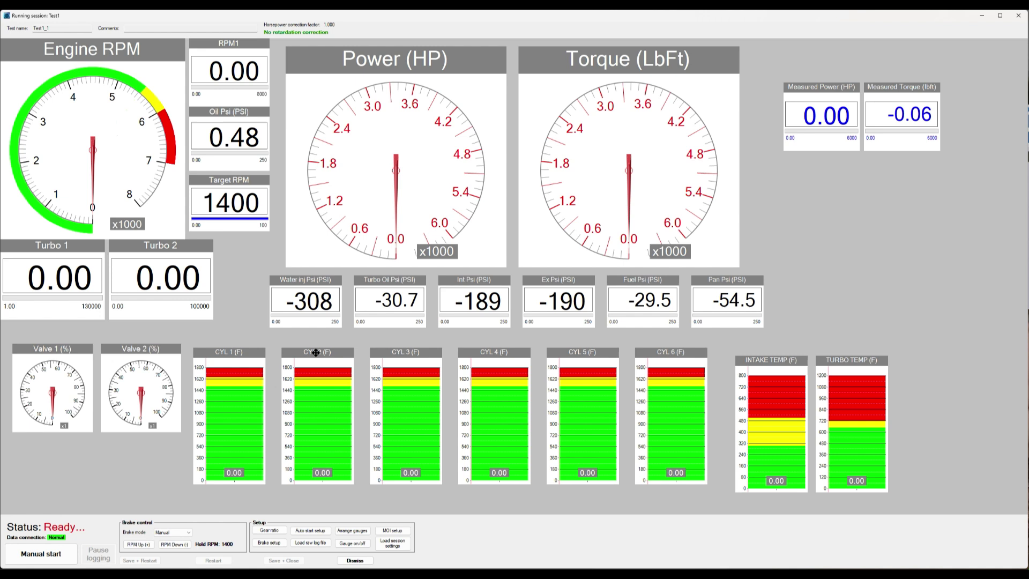
Step: Move the CYL 2, 4 and 6 gauges up and the CYL 3 and 5 gauges down so the row is uneven
{"action": "left_click_drag", "start_coordinate": [316, 352], "coordinate": [316, 344]}
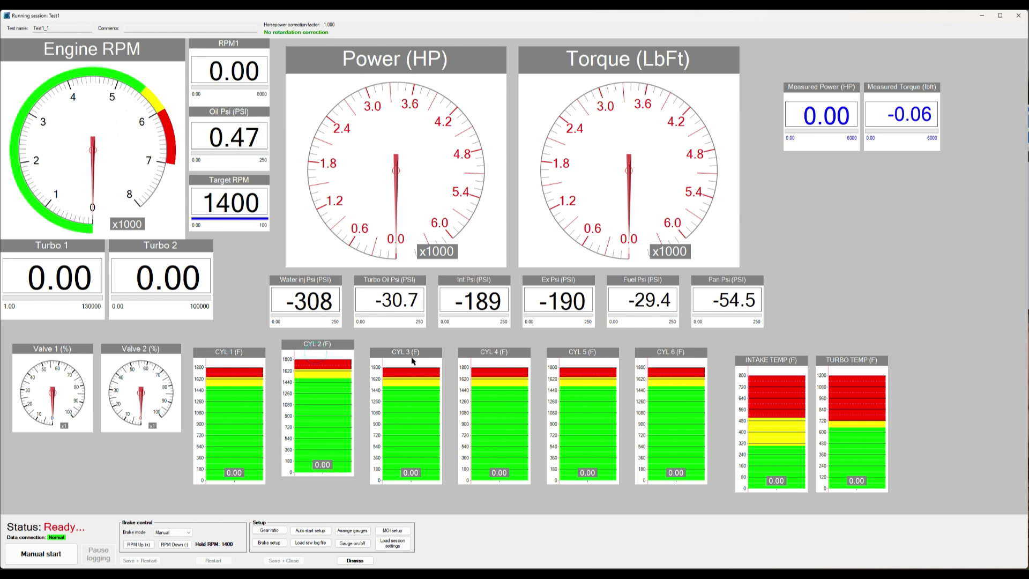
{"action": "left_click_drag", "start_coordinate": [412, 353], "coordinate": [412, 360]}
{"action": "left_click_drag", "start_coordinate": [507, 357], "coordinate": [507, 353]}
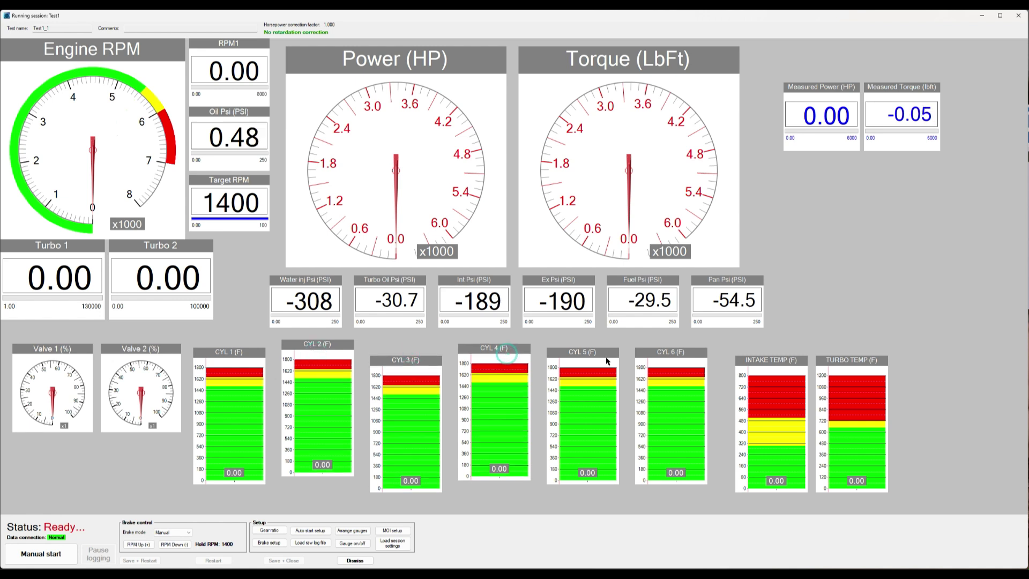
{"action": "left_click_drag", "start_coordinate": [607, 353], "coordinate": [606, 372]}
{"action": "left_click_drag", "start_coordinate": [696, 352], "coordinate": [703, 340]}
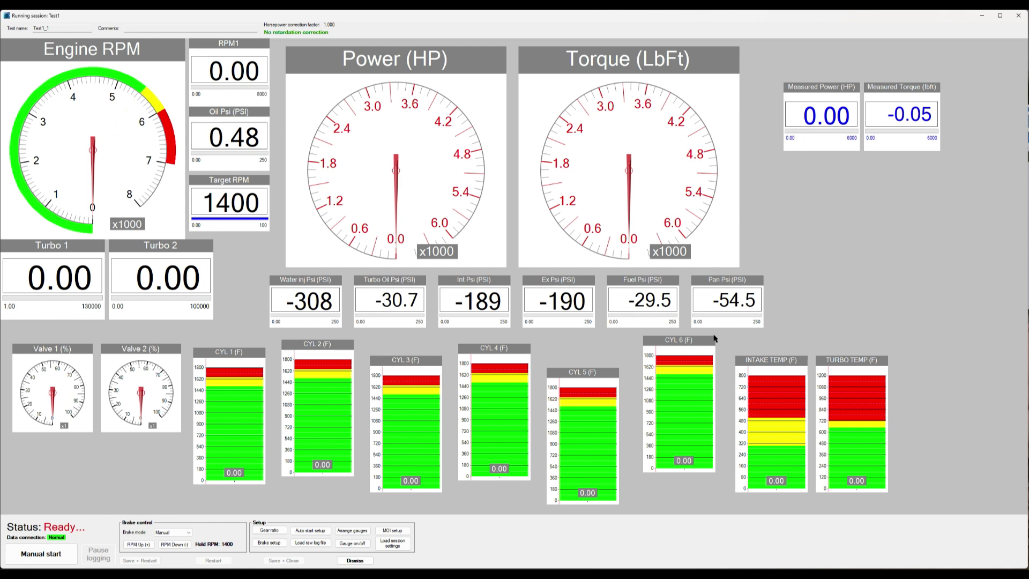
Step: Align the tops of all six CYL gauges and move the whole row down slightly before deselecting it
{"action": "left_click", "coordinate": [182, 500]}
{"action": "left_click_drag", "start_coordinate": [316, 433], "coordinate": [734, 335]}
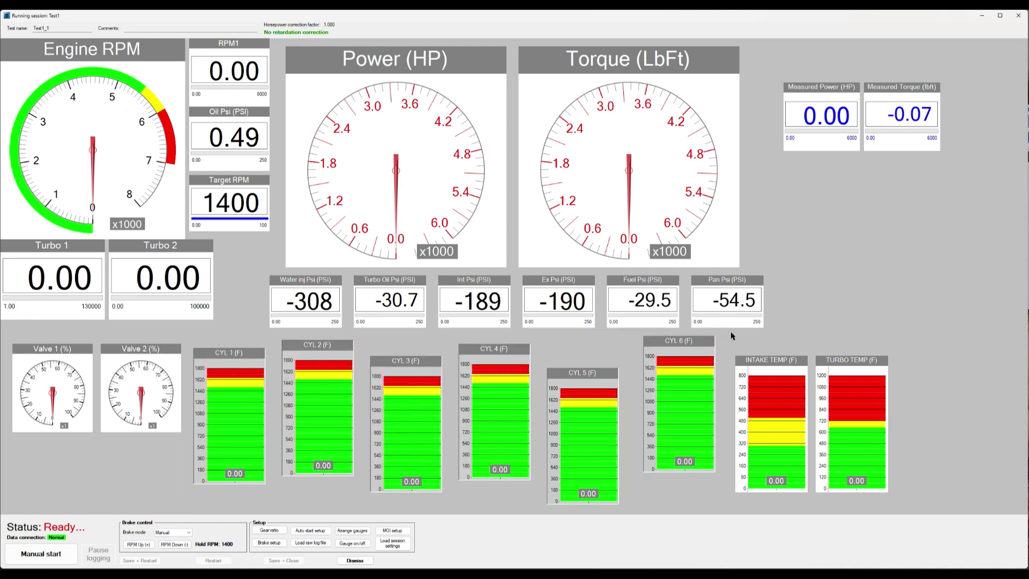
{"action": "right_click", "coordinate": [426, 340]}
{"action": "mouse_move", "coordinate": [480, 370]}
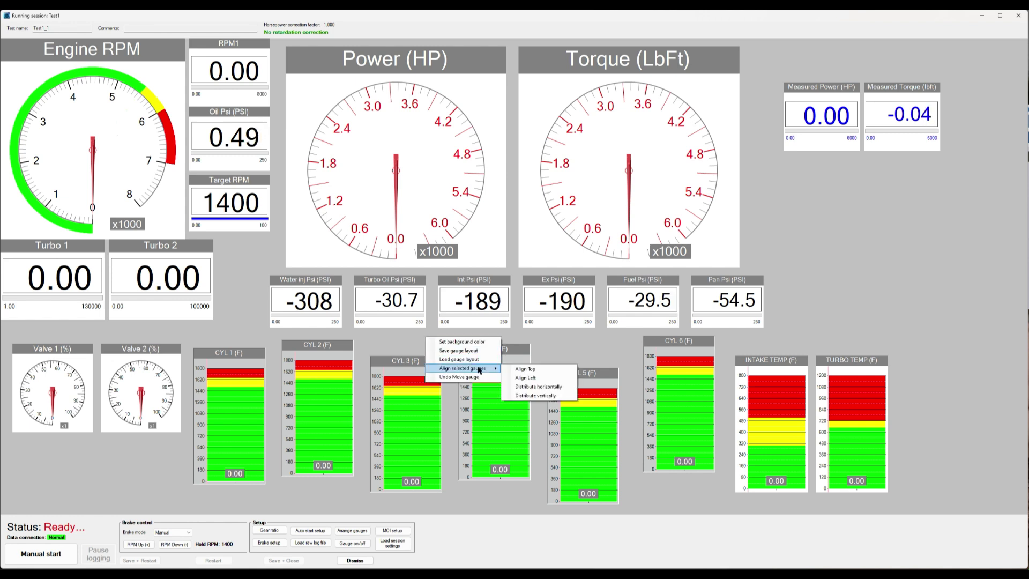
{"action": "left_click", "coordinate": [535, 370]}
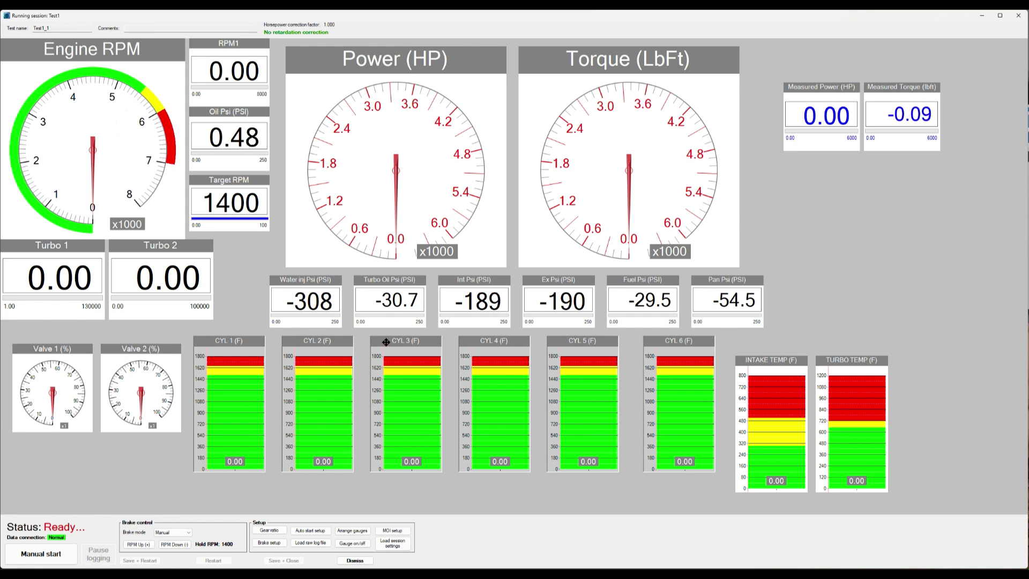
{"action": "left_click_drag", "start_coordinate": [386, 341], "coordinate": [389, 356]}
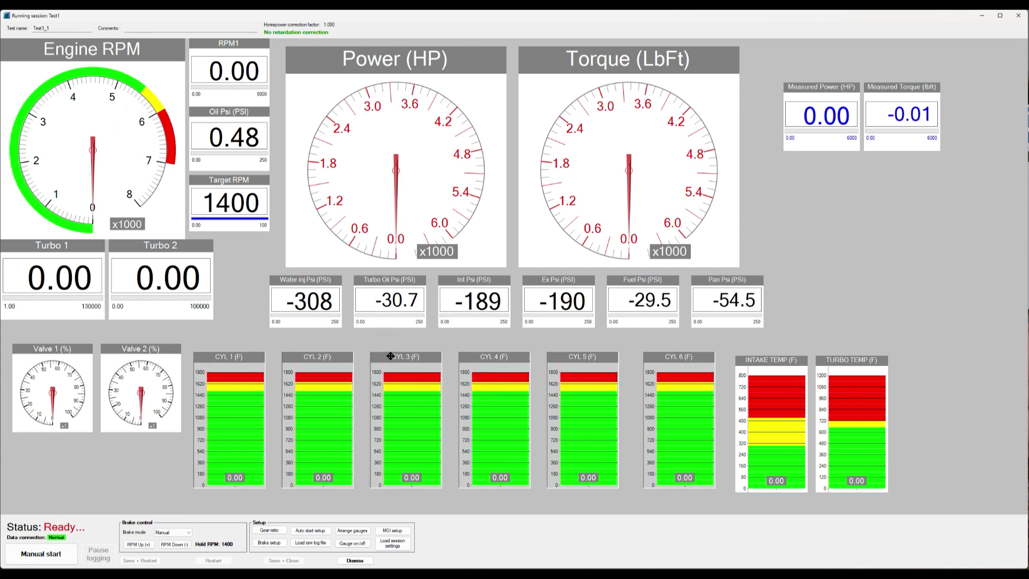
{"action": "left_click", "coordinate": [388, 339]}
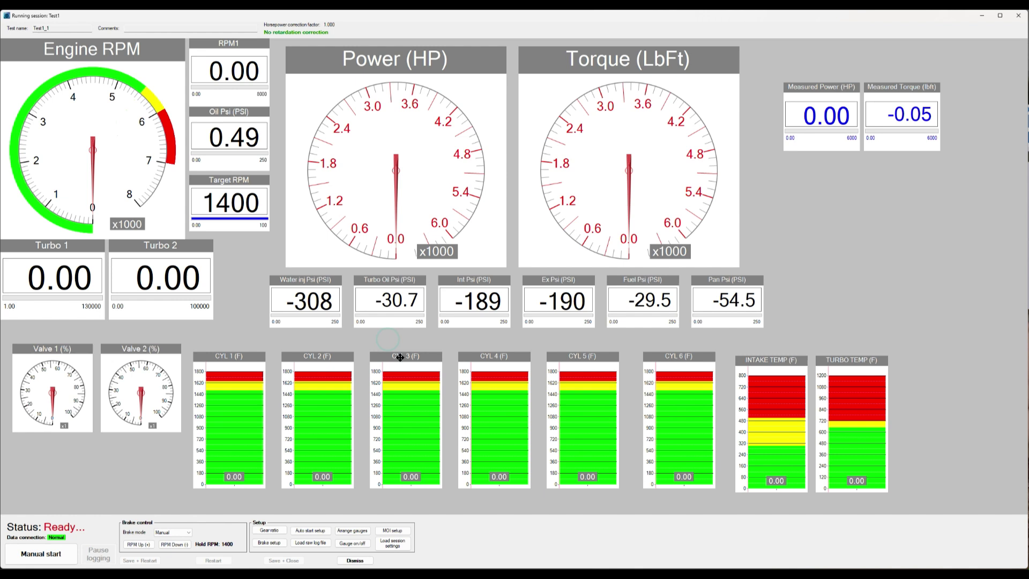
Step: Shift the CYL 3, CYL 4 and CYL 6 gauges left and CYL 5 right along the row to make the spacing uneven
{"action": "left_click_drag", "start_coordinate": [400, 357], "coordinate": [389, 357]}
{"action": "left_click_drag", "start_coordinate": [504, 357], "coordinate": [488, 358]}
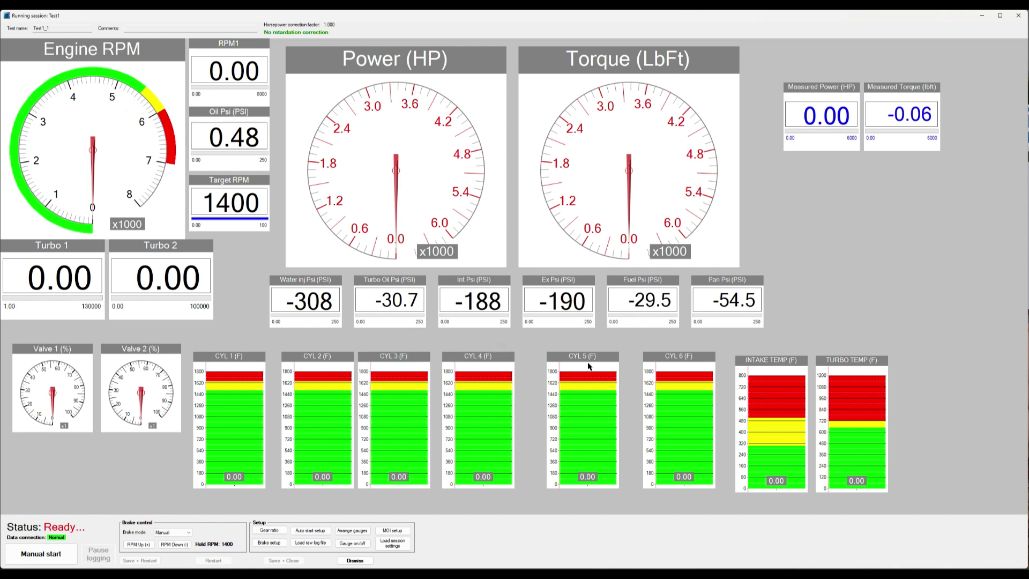
{"action": "left_click_drag", "start_coordinate": [593, 356], "coordinate": [605, 356]}
{"action": "left_click_drag", "start_coordinate": [700, 355], "coordinate": [692, 356]}
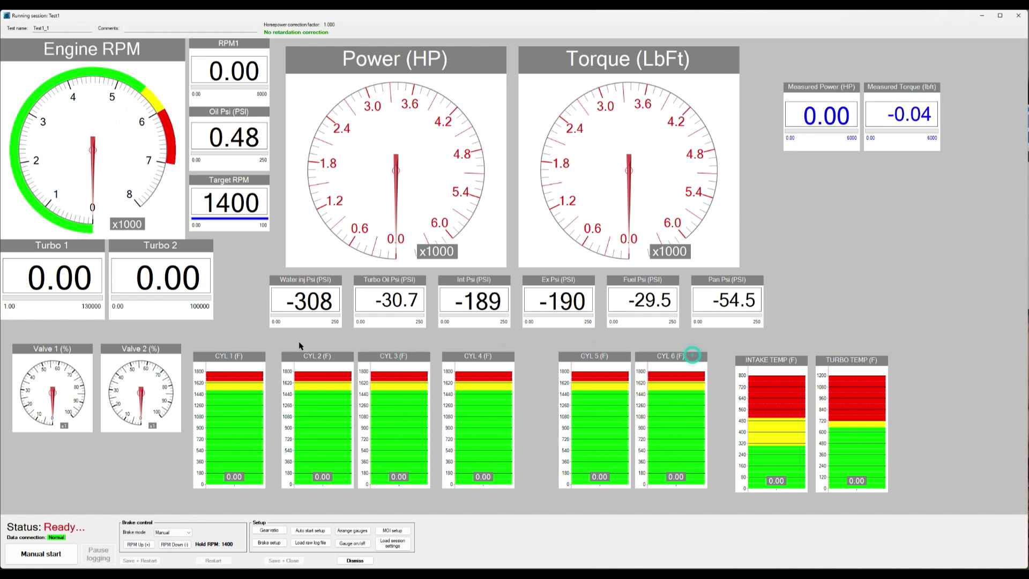
Step: Distribute all six CYL gauges horizontally and move the evenly spaced row slightly to the right, closer to the INTAKE TEMP gauge
{"action": "left_click_drag", "start_coordinate": [186, 347], "coordinate": [716, 497]}
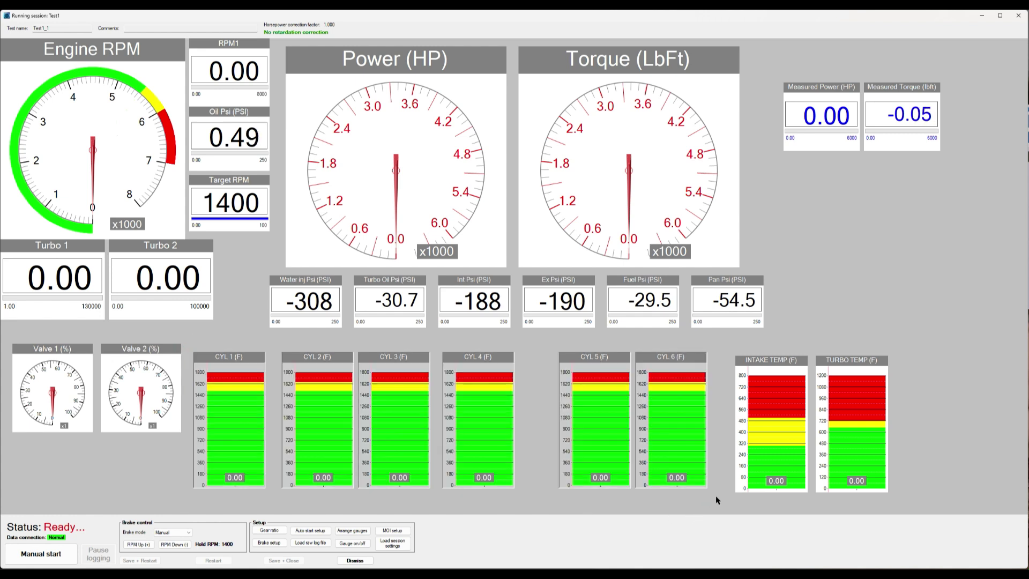
{"action": "right_click", "coordinate": [548, 375]}
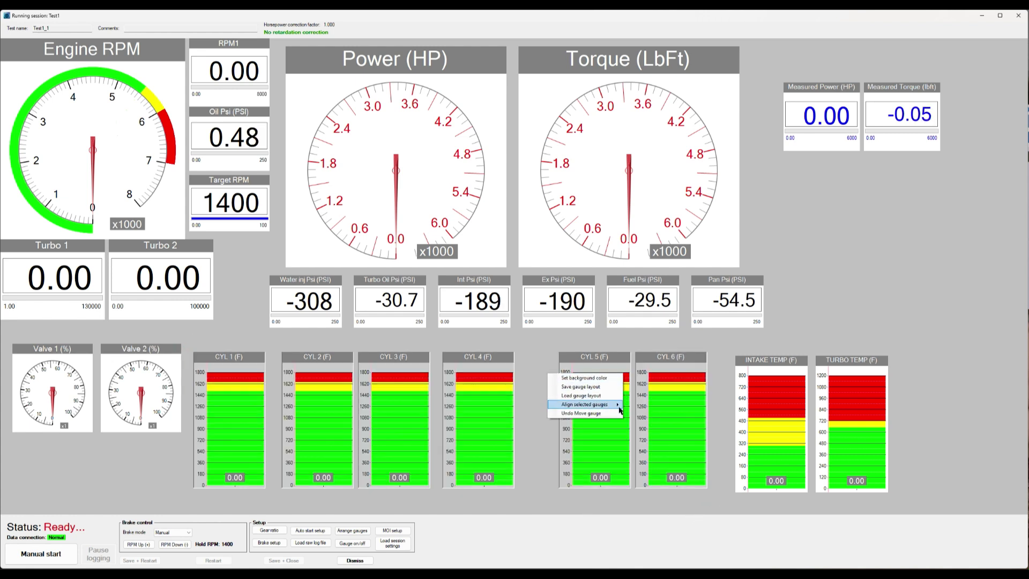
{"action": "mouse_move", "coordinate": [617, 407]}
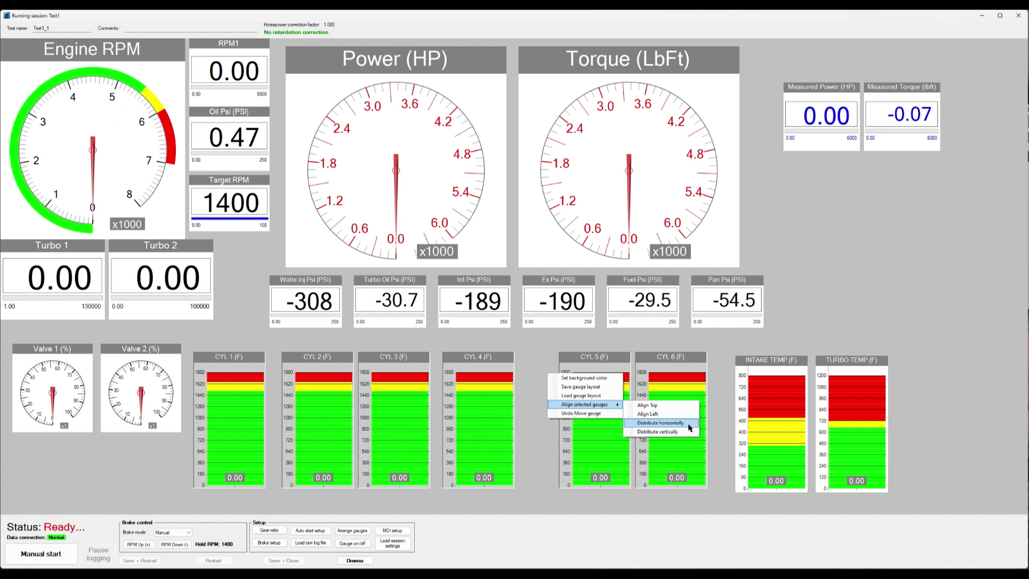
{"action": "left_click", "coordinate": [688, 423]}
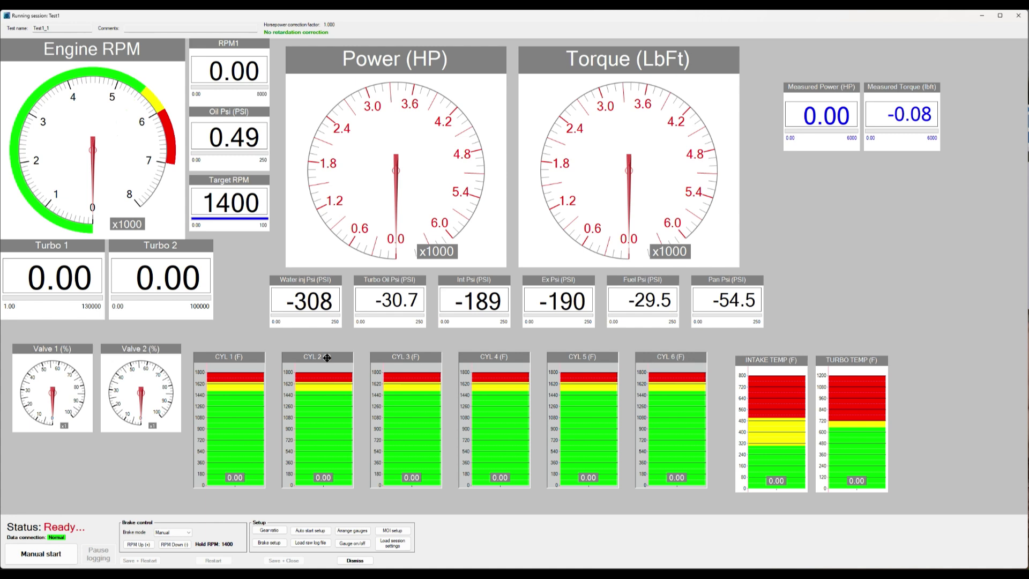
{"action": "left_click_drag", "start_coordinate": [327, 357], "coordinate": [339, 357]}
{"action": "left_click", "coordinate": [849, 330]}
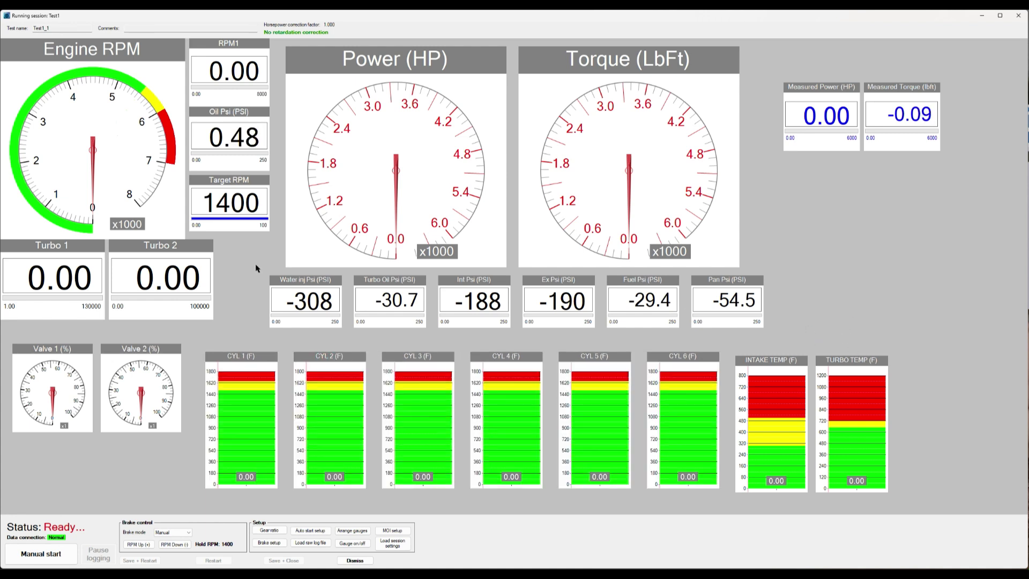
Step: Select the six PSI gauges from Water inj Psi to Pan Psi and change them all to the Analog style
{"action": "left_click_drag", "start_coordinate": [366, 295], "coordinate": [789, 337]}
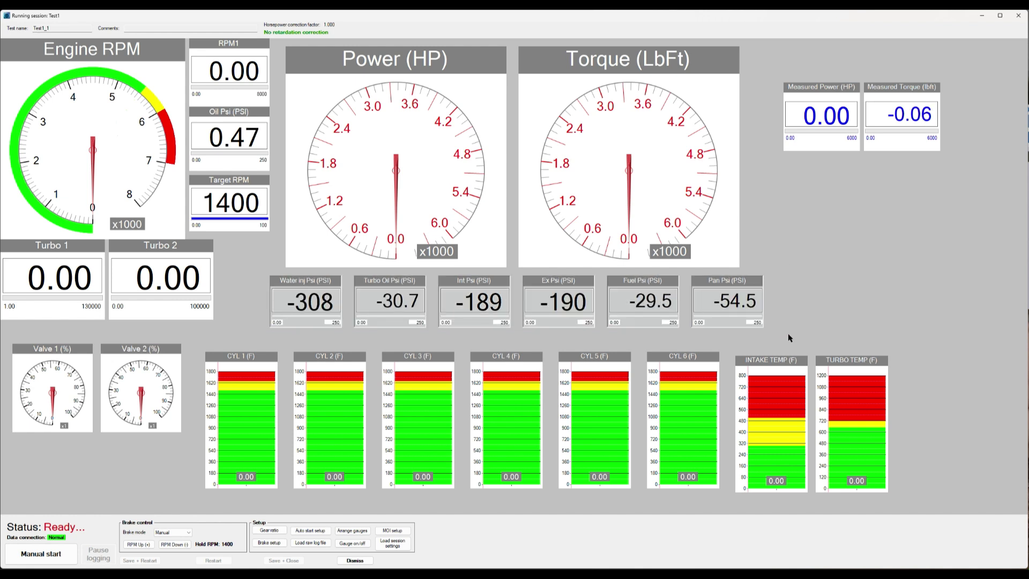
{"action": "right_click", "coordinate": [647, 301]}
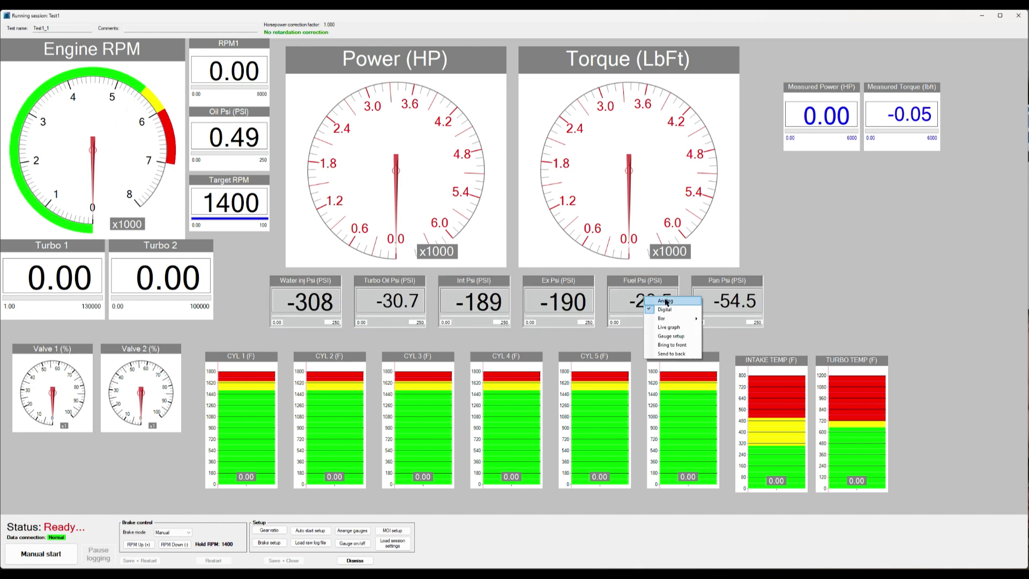
{"action": "left_click", "coordinate": [677, 302]}
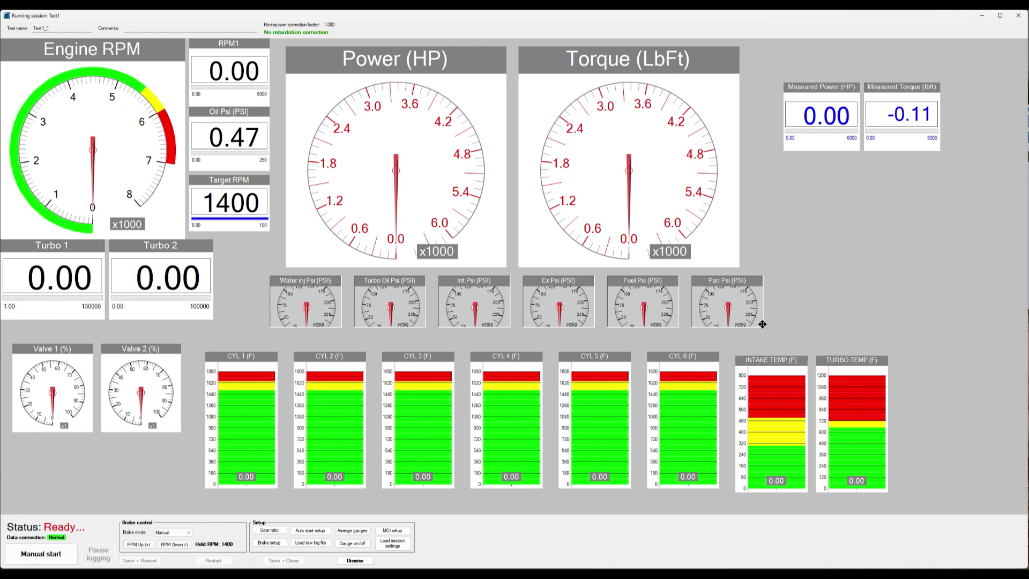
Step: Make the six PSI gauges taller to fit their dials, moving the row up slightly, and deselect them
{"action": "left_click_drag", "start_coordinate": [762, 326], "coordinate": [764, 351]}
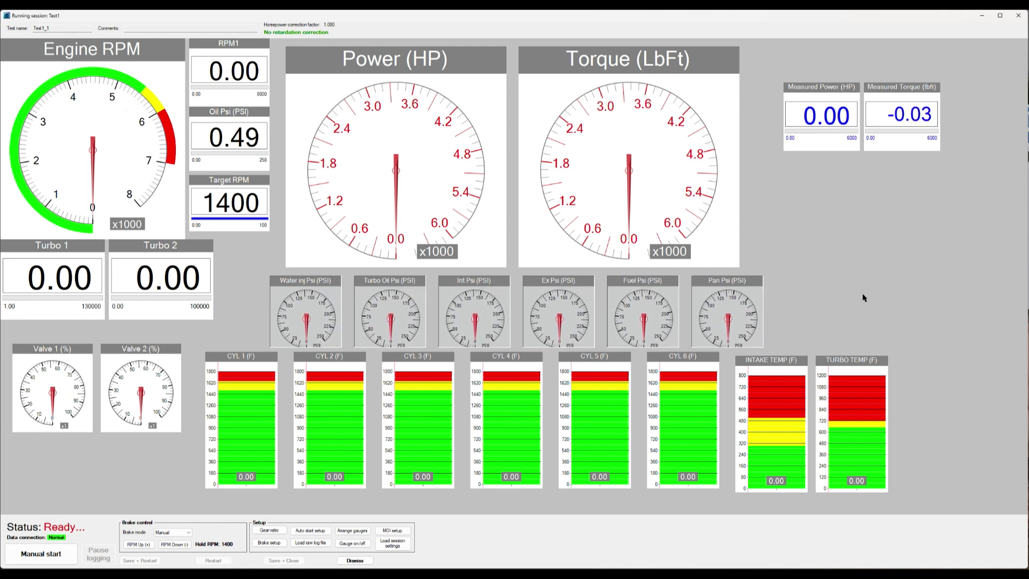
{"action": "left_click_drag", "start_coordinate": [746, 277], "coordinate": [745, 276]}
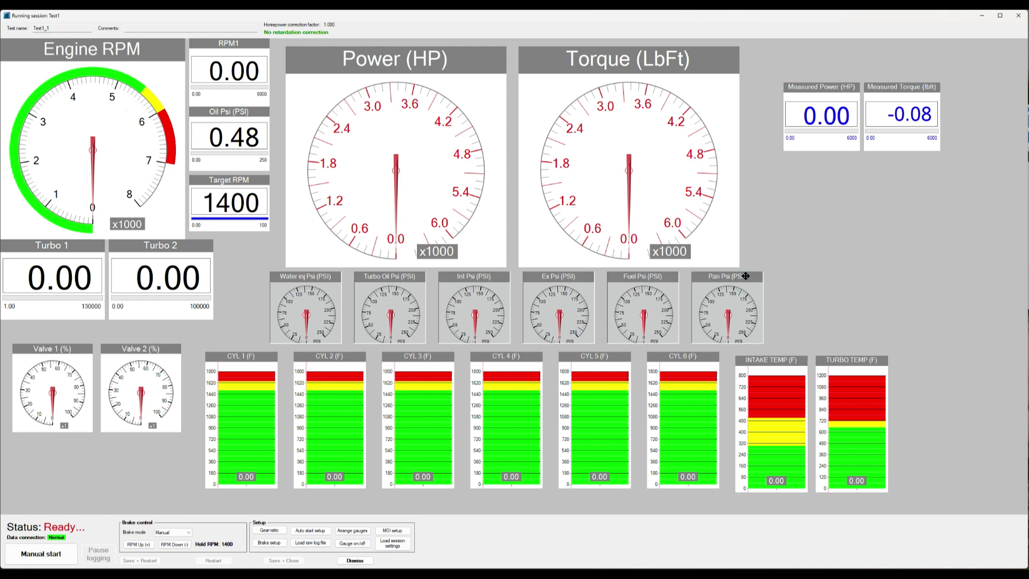
{"action": "left_click_drag", "start_coordinate": [761, 342], "coordinate": [764, 351]}
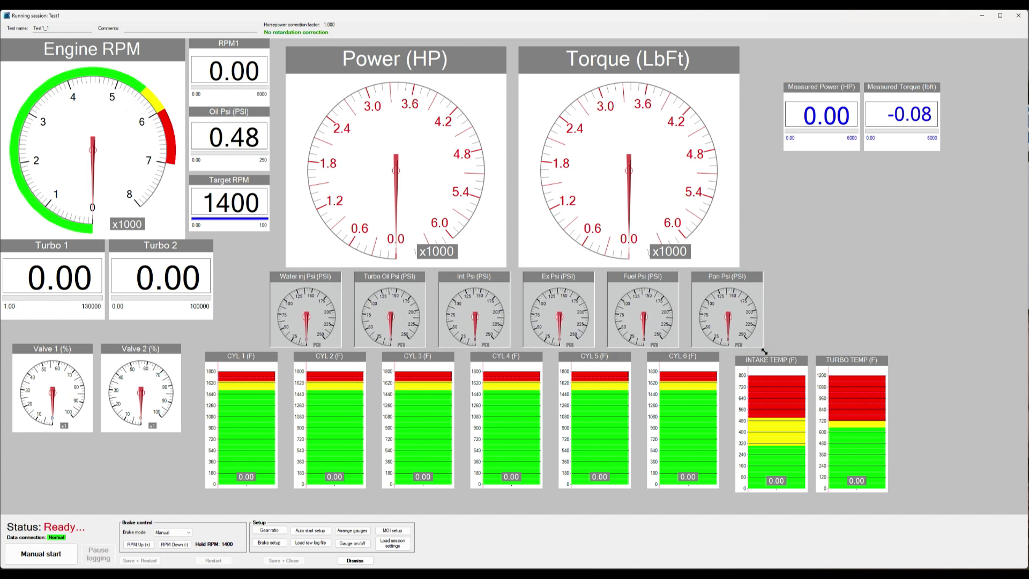
{"action": "left_click", "coordinate": [793, 326]}
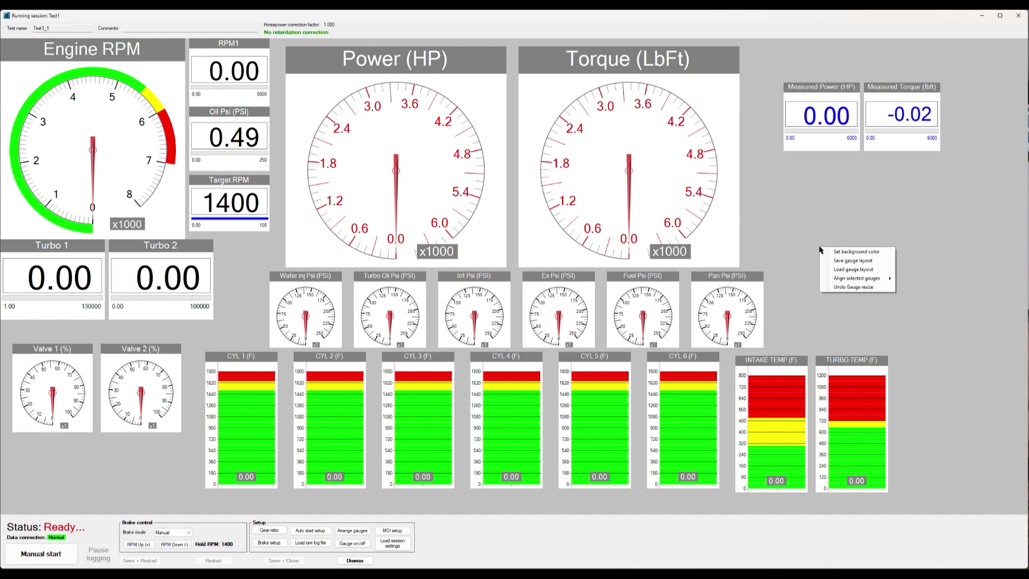
Step: Look over the alignment options for selected gauges and undo the last gauge resize
{"action": "mouse_move", "coordinate": [879, 278]}
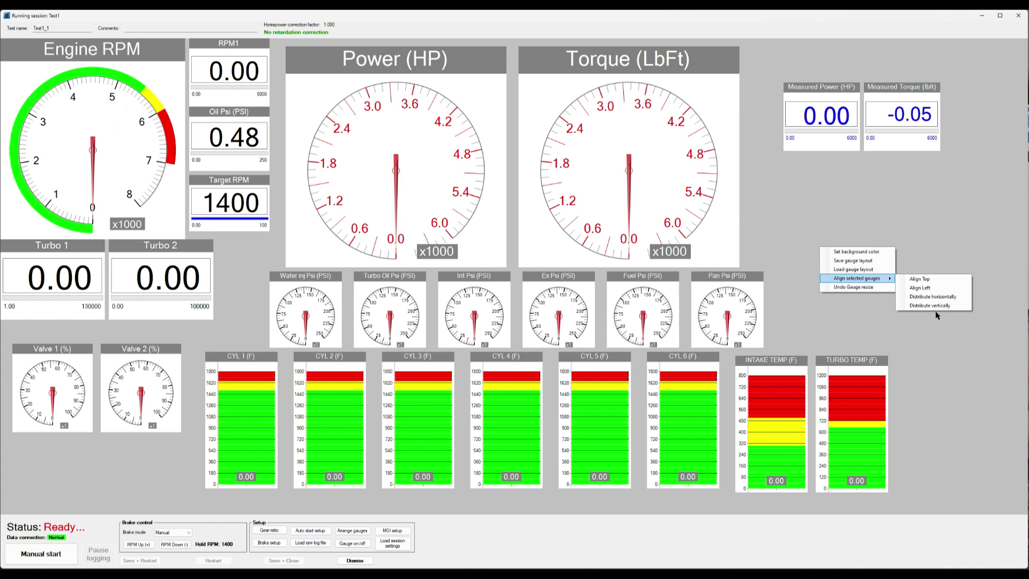
{"action": "left_click", "coordinate": [844, 323]}
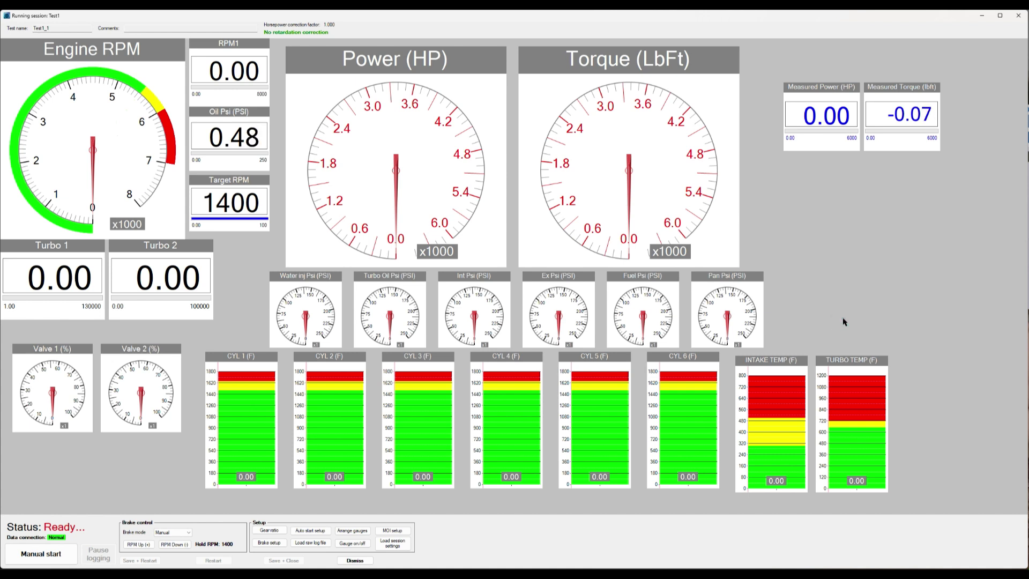
{"action": "right_click", "coordinate": [799, 243]}
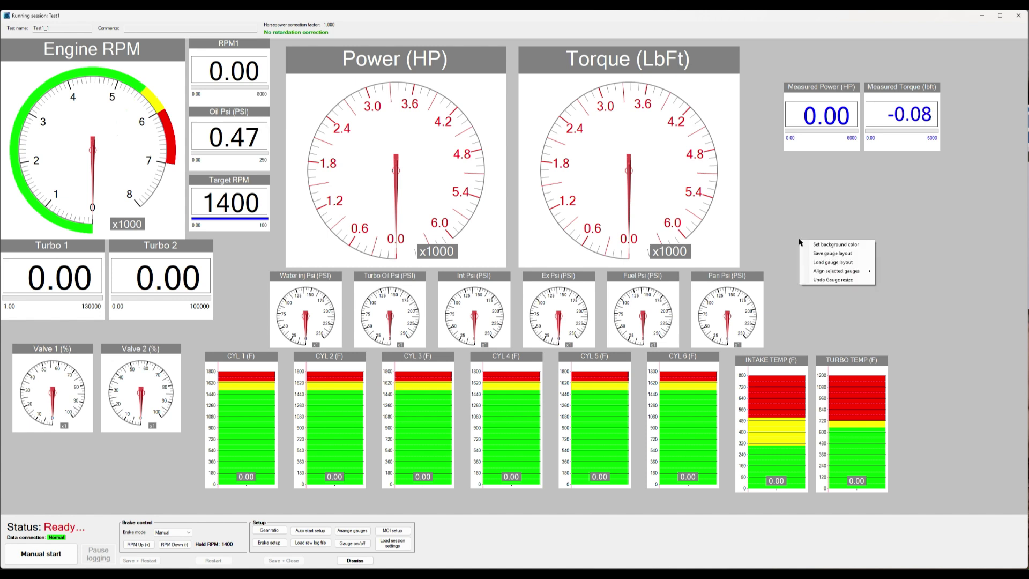
{"action": "left_click", "coordinate": [844, 279]}
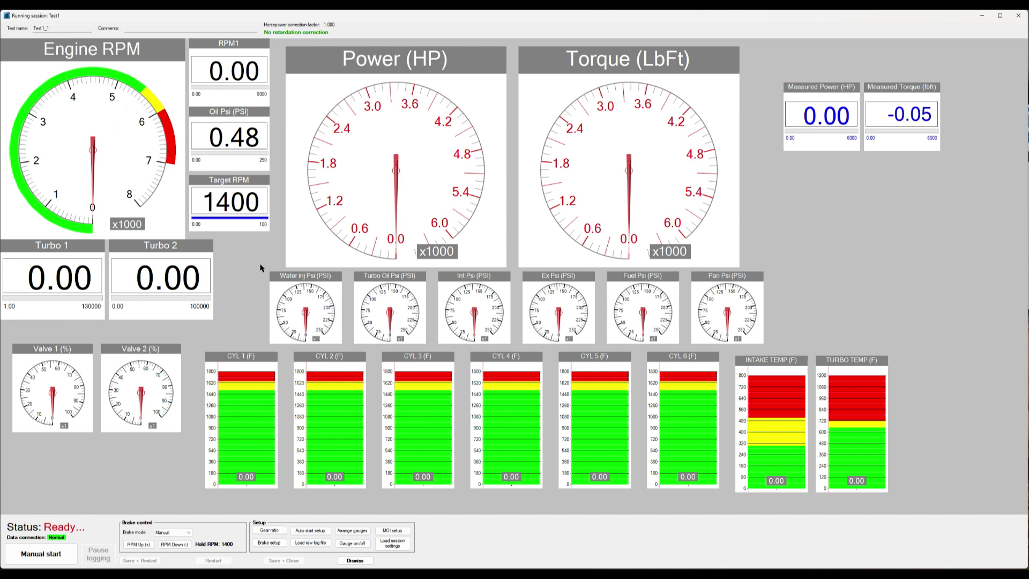
Step: Arrange all gauges with their default size and position, accepting the confirmation
{"action": "left_click", "coordinate": [351, 530]}
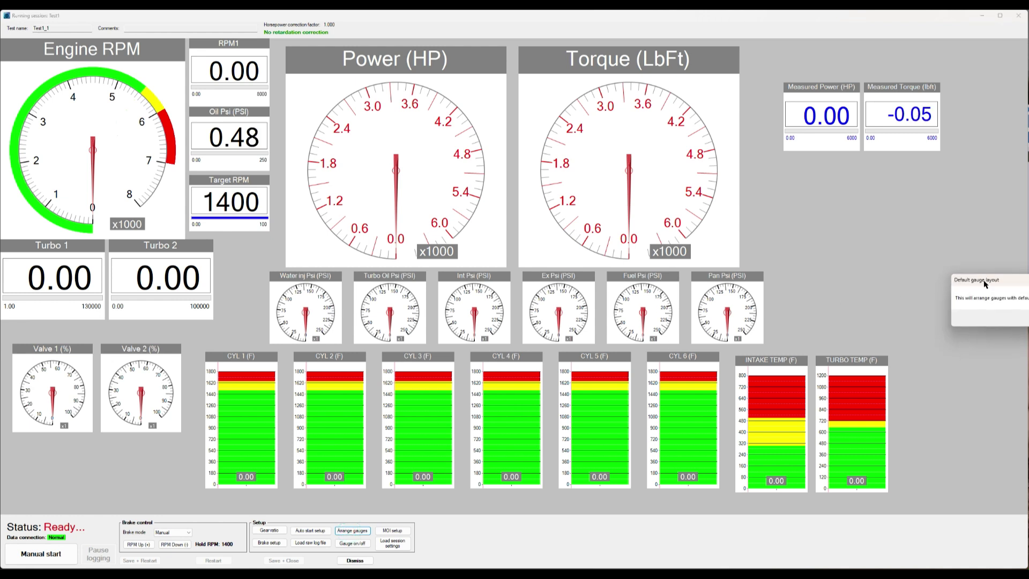
{"action": "left_click_drag", "start_coordinate": [984, 279], "coordinate": [849, 240]}
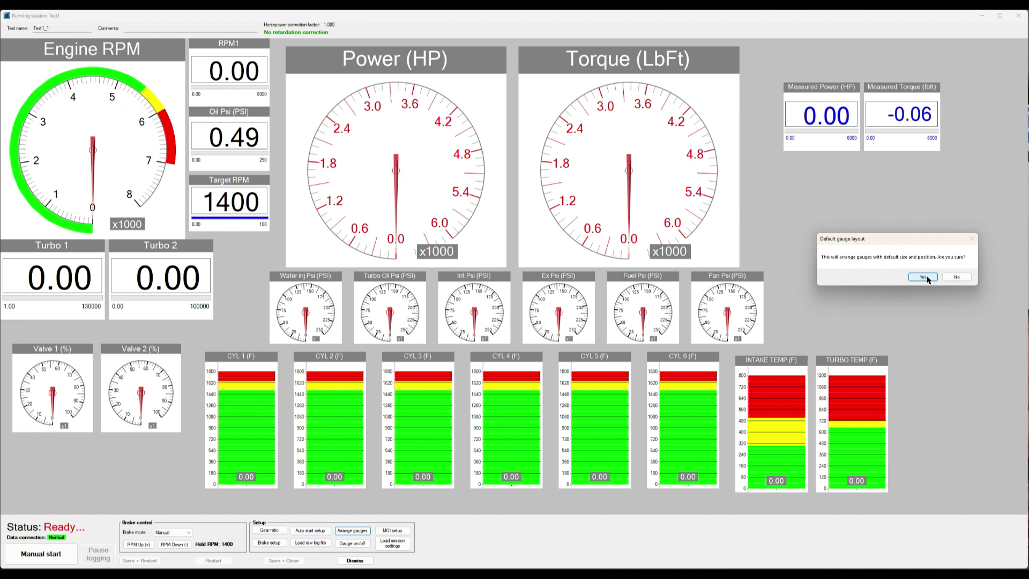
{"action": "left_click", "coordinate": [923, 277]}
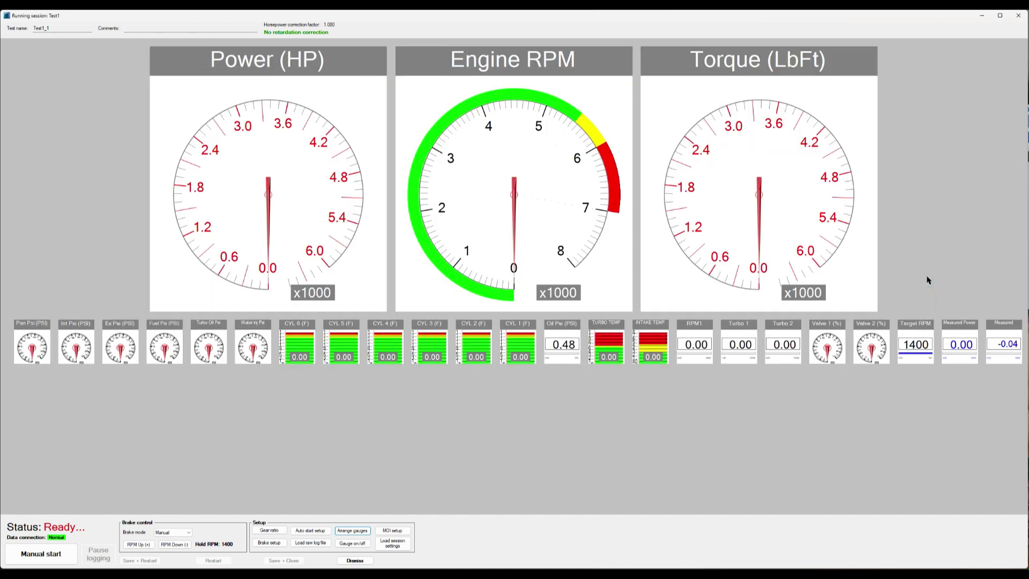
Step: Undo the default gauge arrangement and step further back through the earlier move and resize of the PSI gauges
{"action": "right_click", "coordinate": [924, 244]}
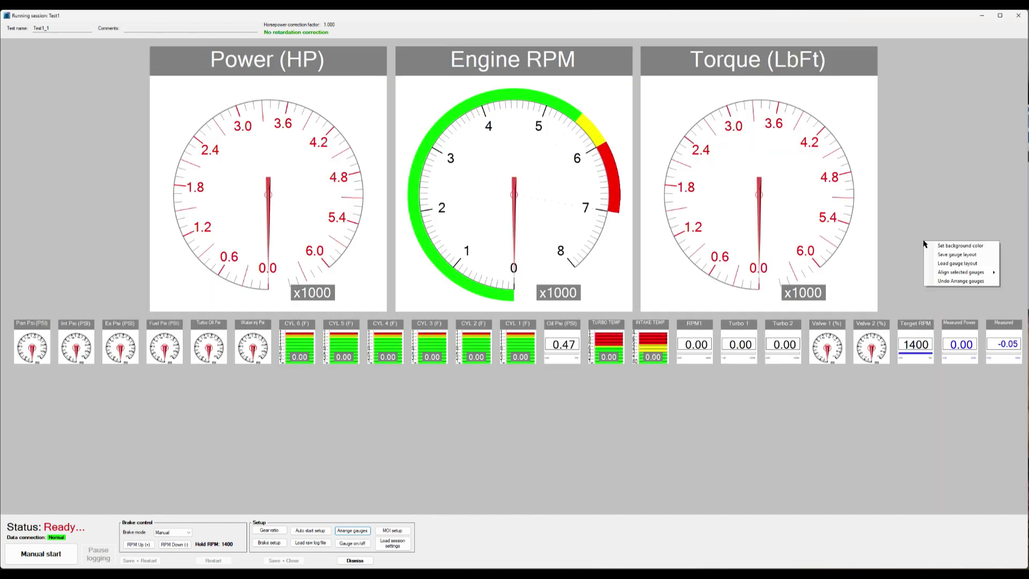
{"action": "left_click", "coordinate": [962, 281]}
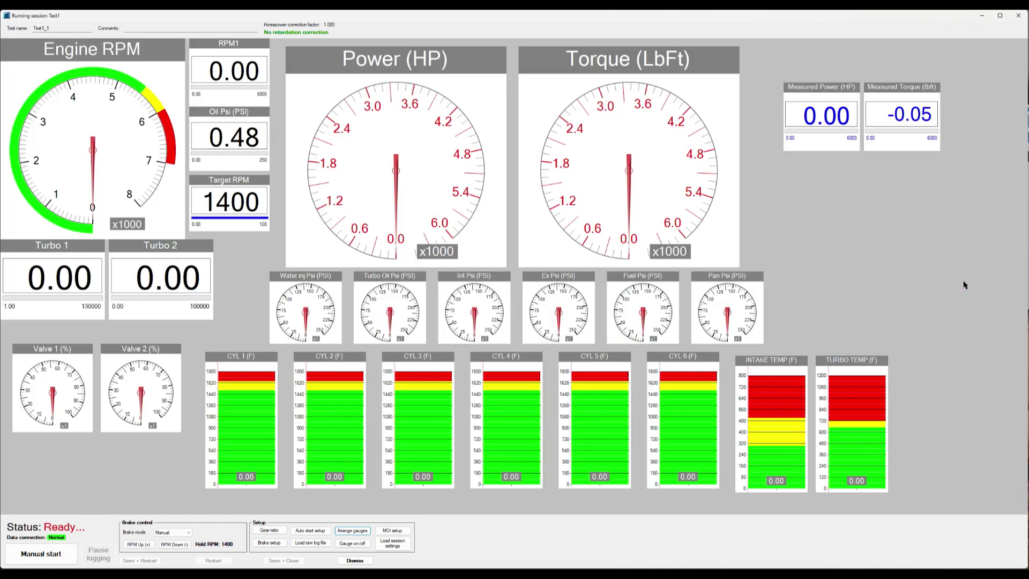
{"action": "right_click", "coordinate": [876, 219]}
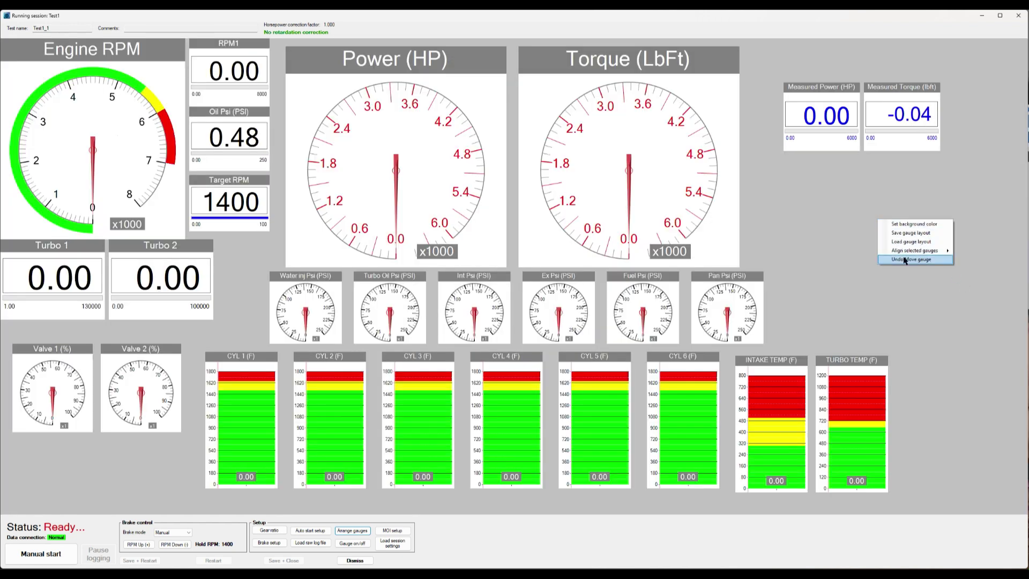
{"action": "left_click", "coordinate": [904, 257]}
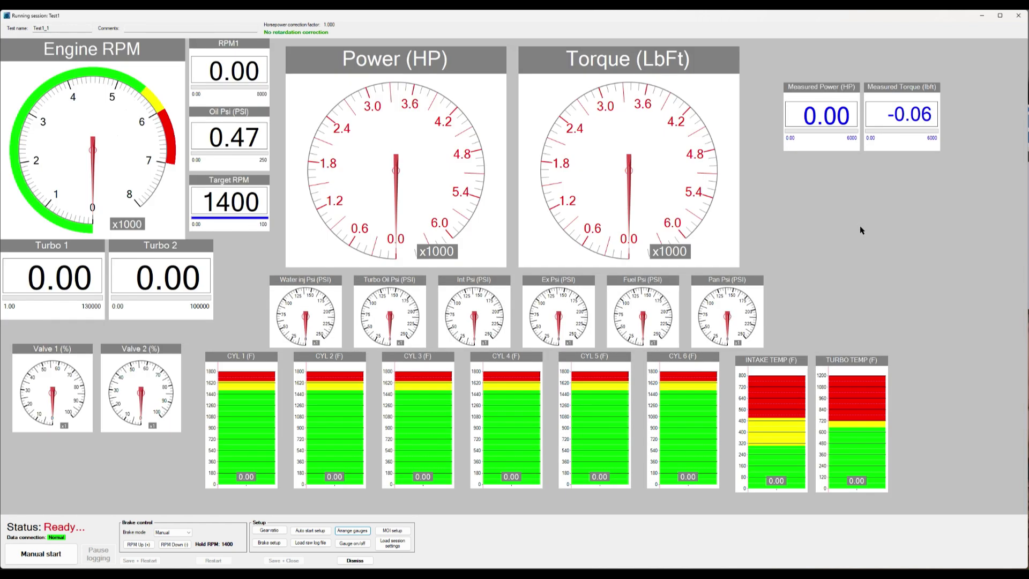
{"action": "right_click", "coordinate": [863, 231]}
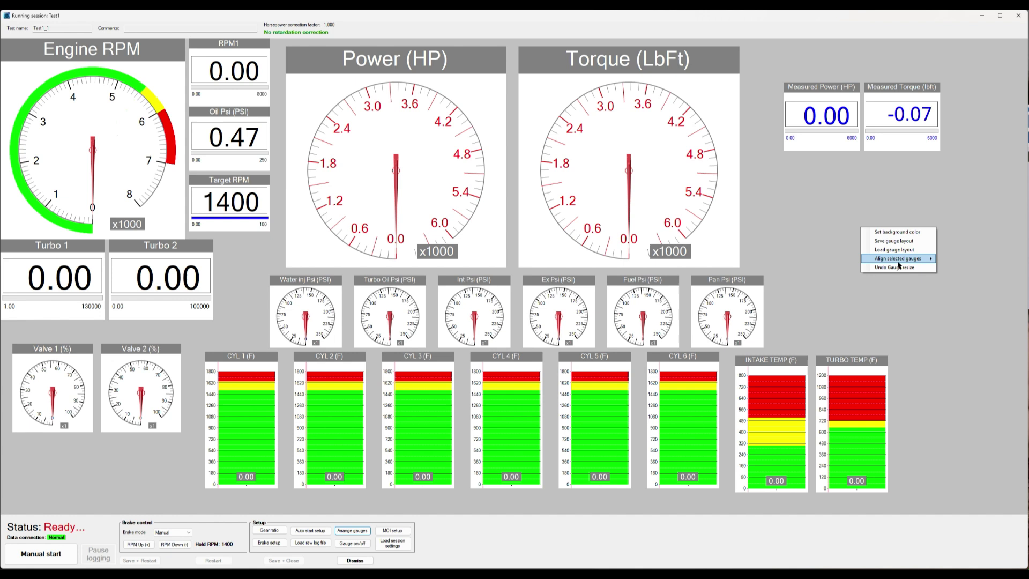
{"action": "left_click", "coordinate": [900, 268]}
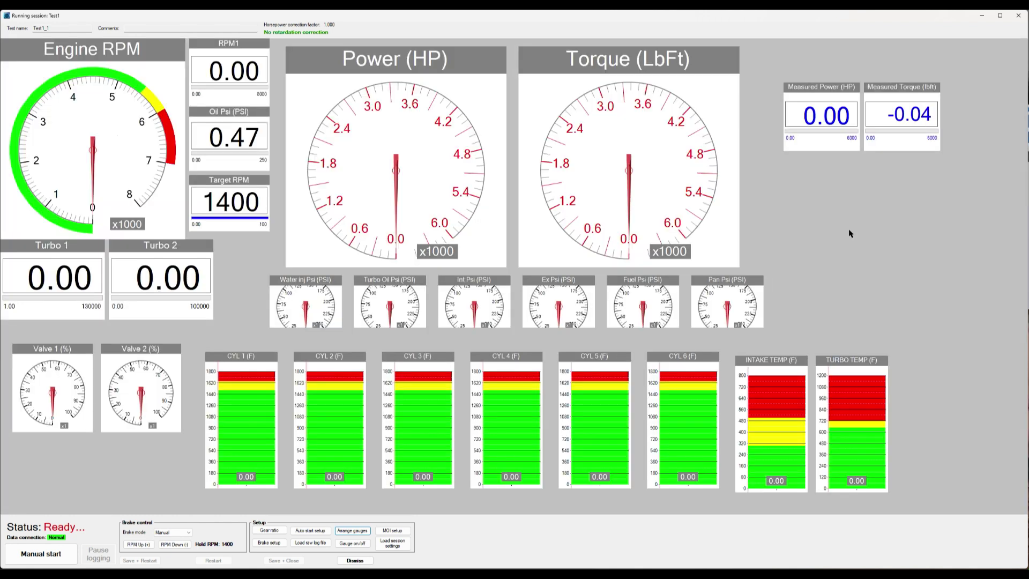
{"action": "right_click", "coordinate": [850, 231]}
{"action": "left_click", "coordinate": [889, 271]}
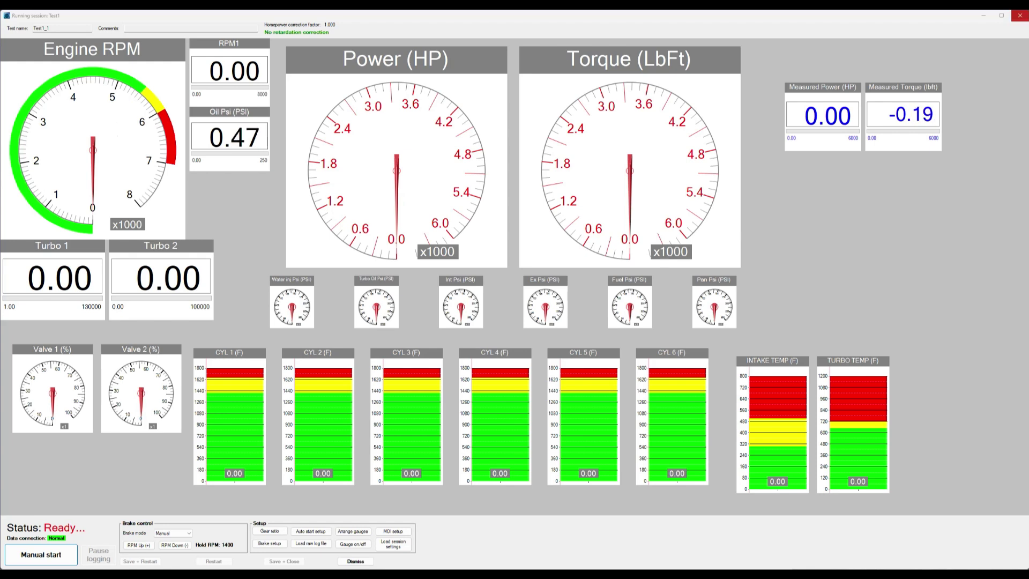
Step: Close the running session and enable the calculation in the Brake Specific Fuel Consumption plugin
{"action": "left_click", "coordinate": [1020, 15]}
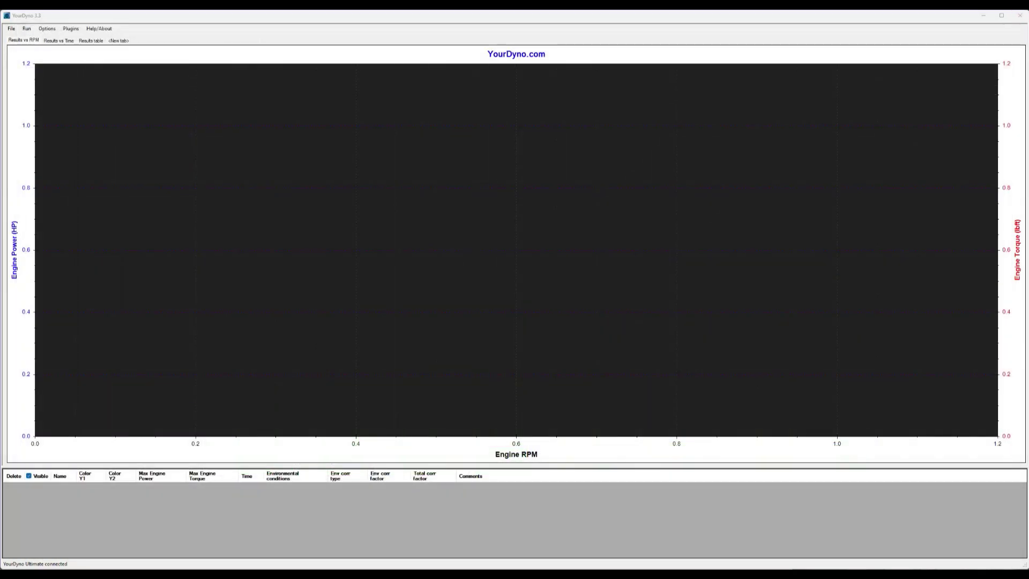
{"action": "left_click", "coordinate": [71, 29]}
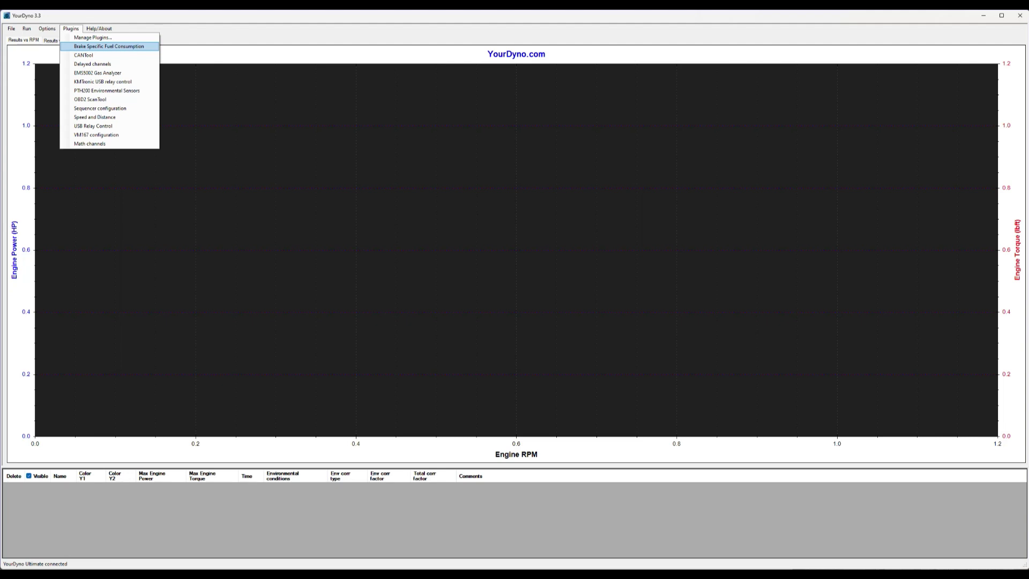
{"action": "key", "text": "Return"}
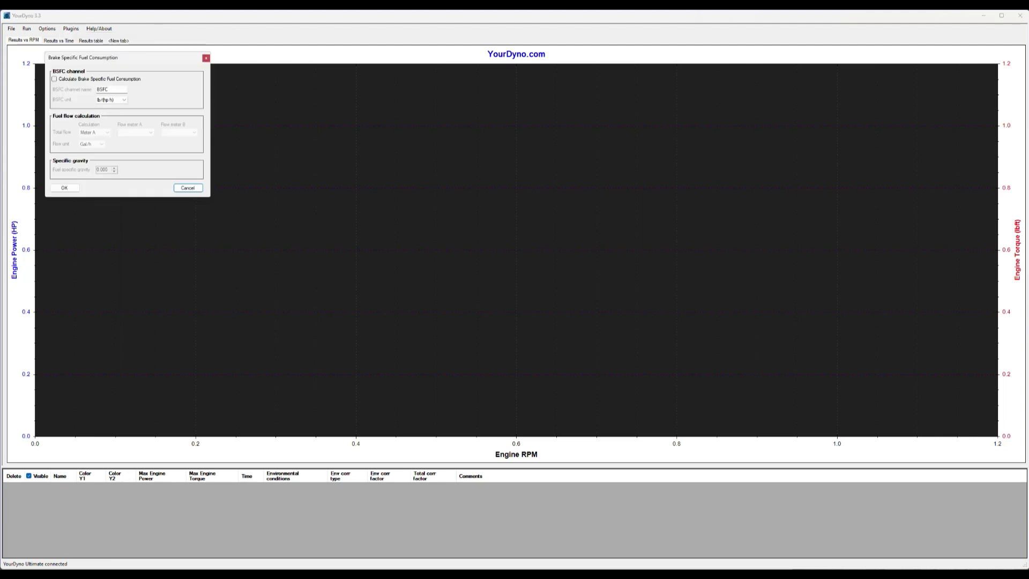
{"action": "left_click", "coordinate": [54, 78]}
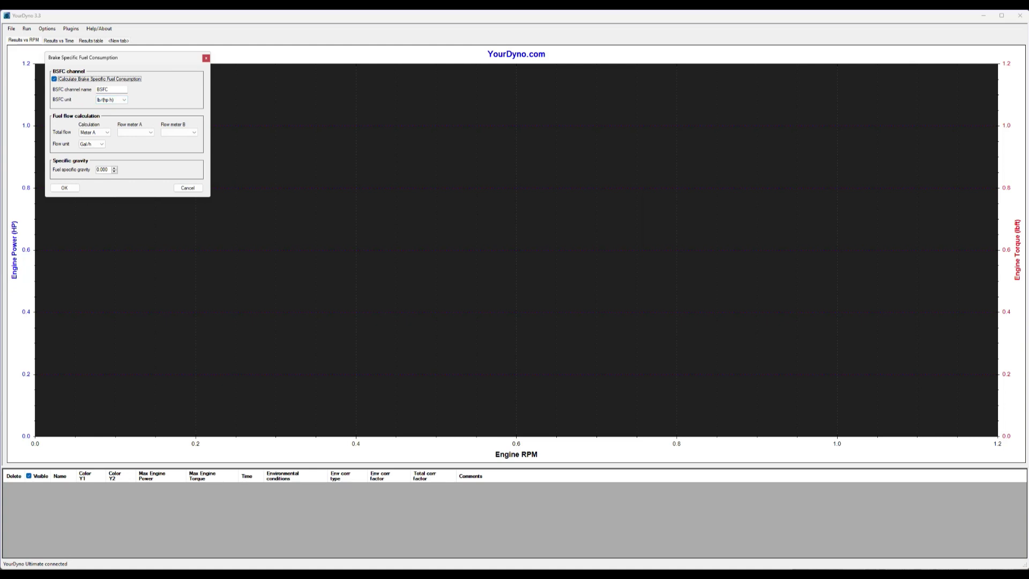
Step: Keep BSFC as the channel name and choose lb/(hp h) as the BSFC unit
{"action": "key", "text": "Tab"}
{"action": "left_click", "coordinate": [108, 89]}
{"action": "left_click", "coordinate": [112, 100]}
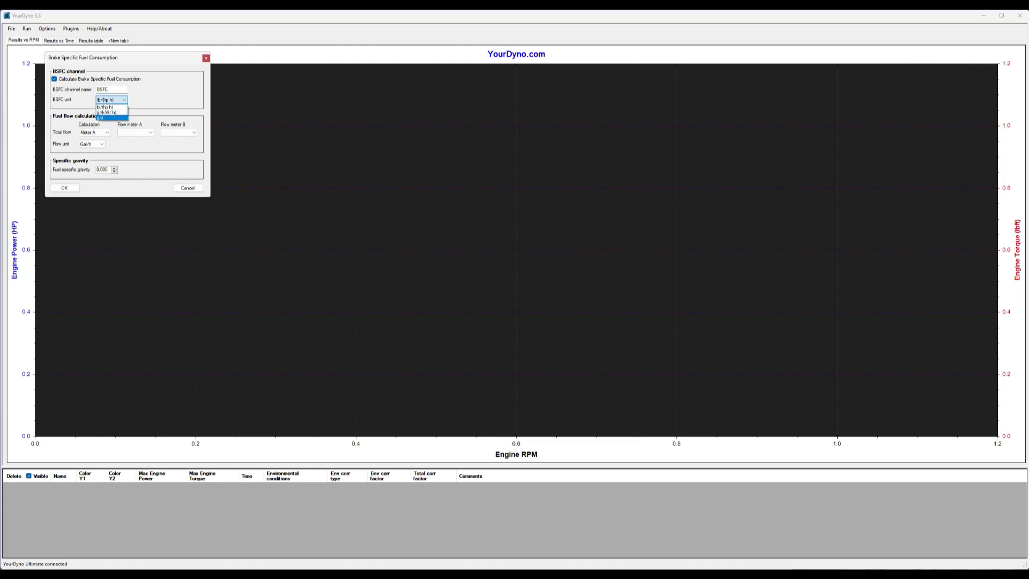
{"action": "key", "text": "Down"}
{"action": "key", "text": "Up"}
{"action": "key", "text": "Up"}
{"action": "key", "text": "Return"}
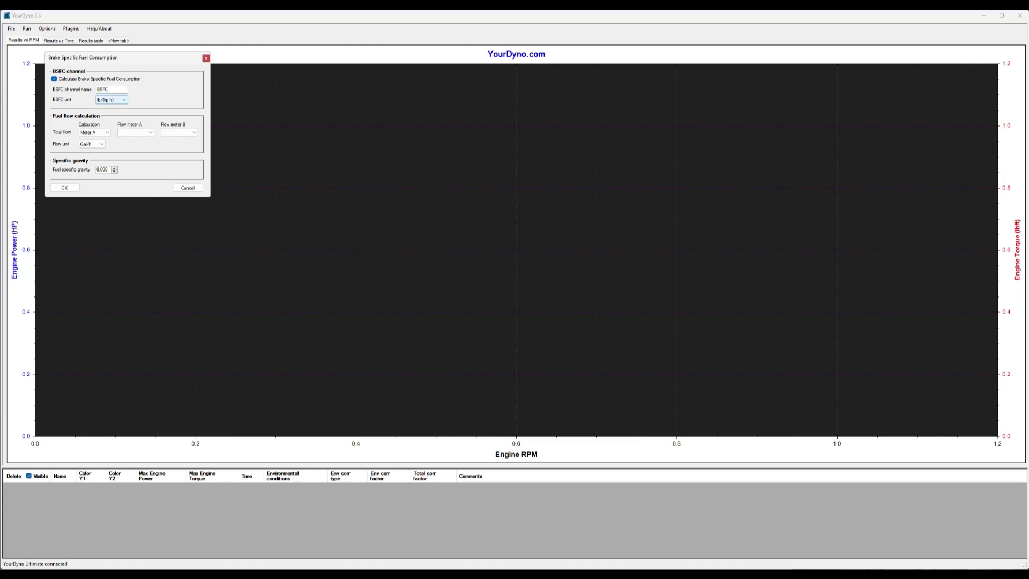
Step: Assign Flow1 as flow meter A in the fuel flow calculation
{"action": "key", "text": "Tab"}
{"action": "key", "text": "Tab"}
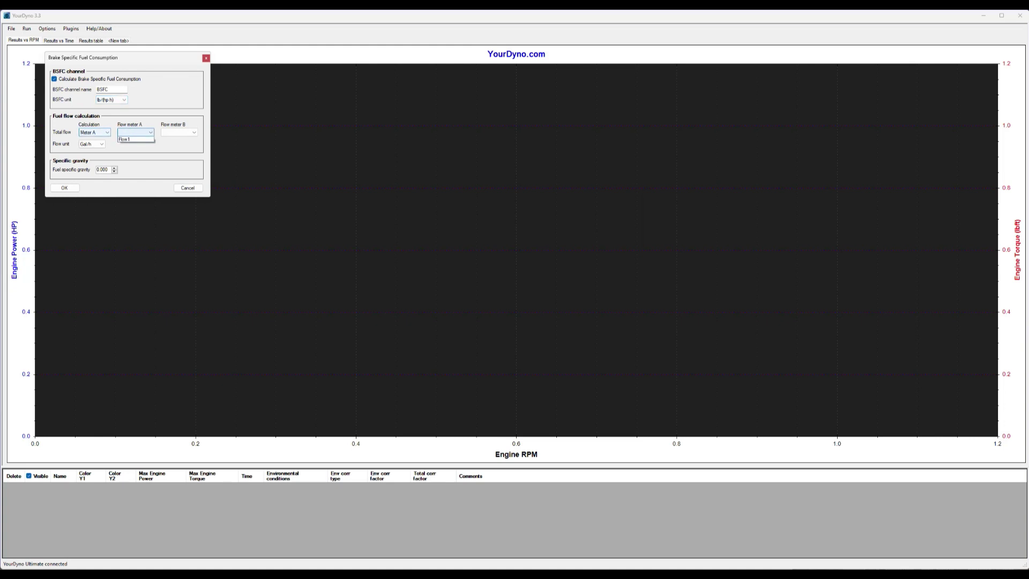
{"action": "key", "text": "alt+Down"}
{"action": "key", "text": "Return"}
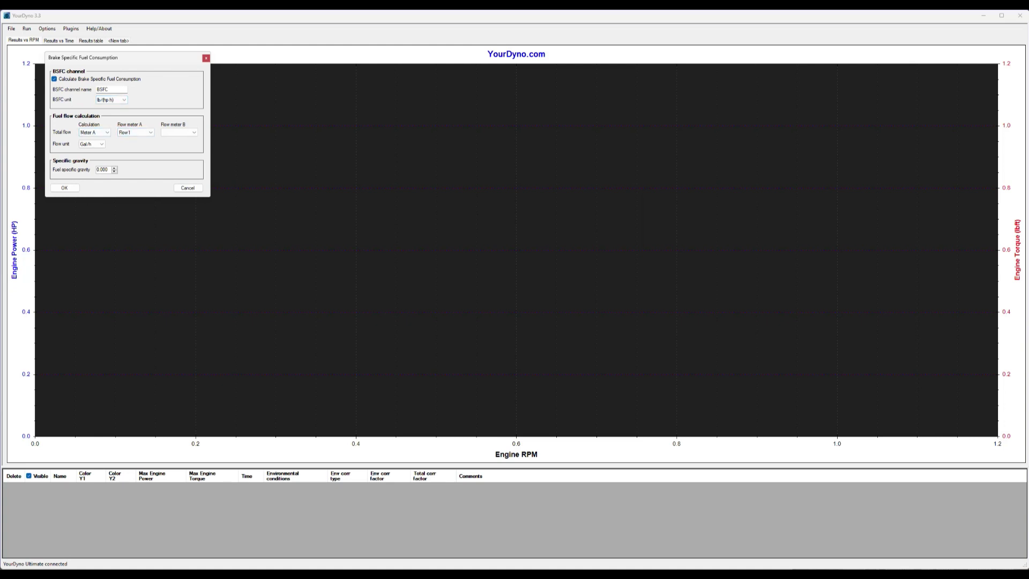
Step: Examine the available total flow calculations and flow units, keeping Meter A and Gal/h
{"action": "left_click", "coordinate": [95, 132]}
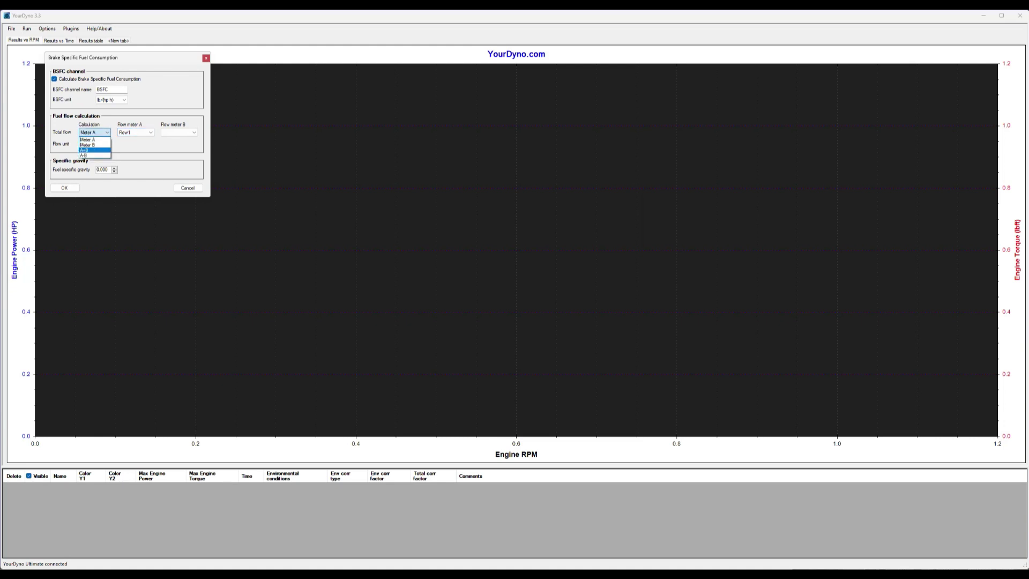
{"action": "key", "text": "Down"}
{"action": "key", "text": "Down"}
{"action": "key", "text": "Up"}
{"action": "key", "text": "Escape"}
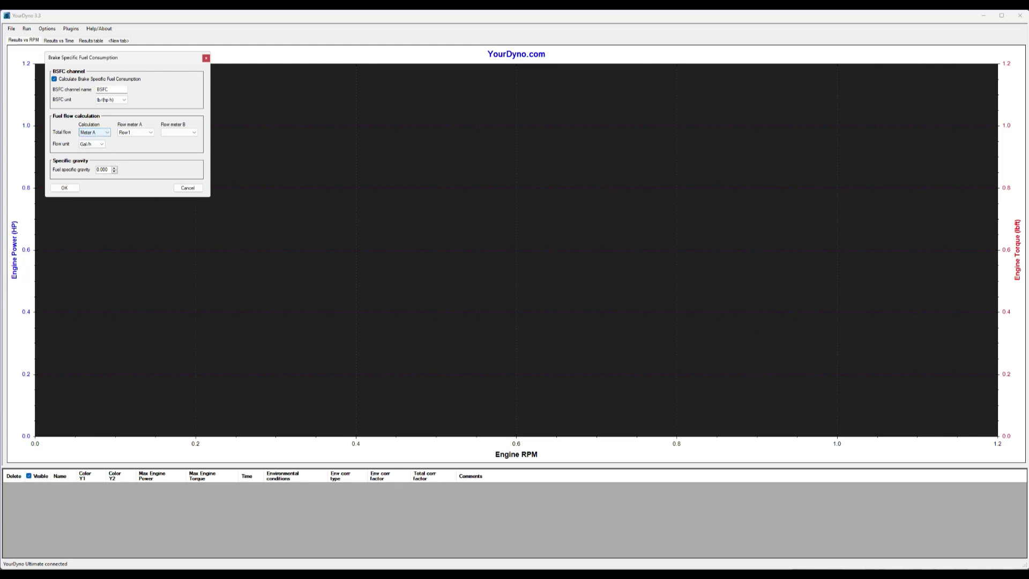
{"action": "left_click", "coordinate": [91, 144]}
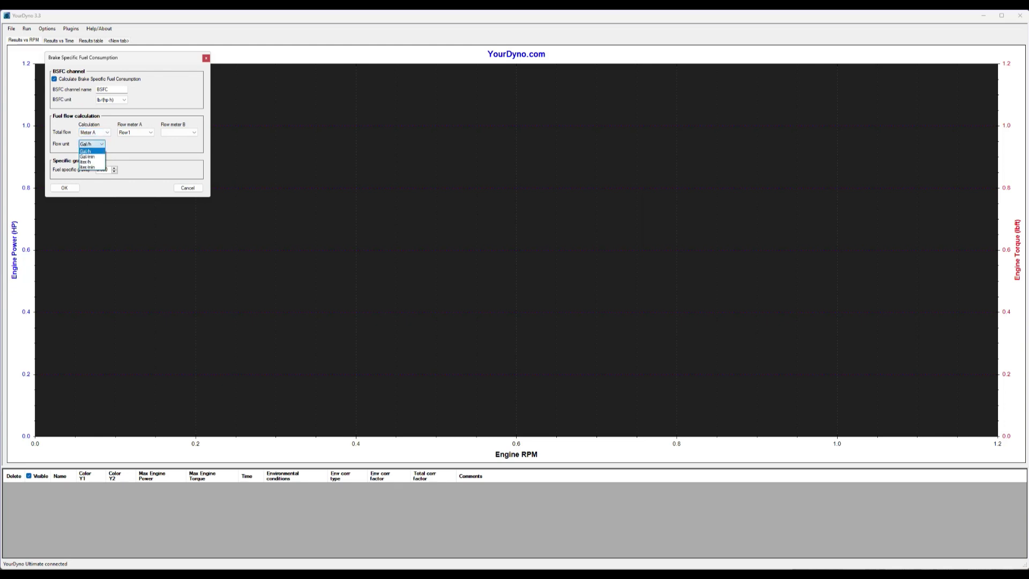
{"action": "left_click", "coordinate": [92, 144]}
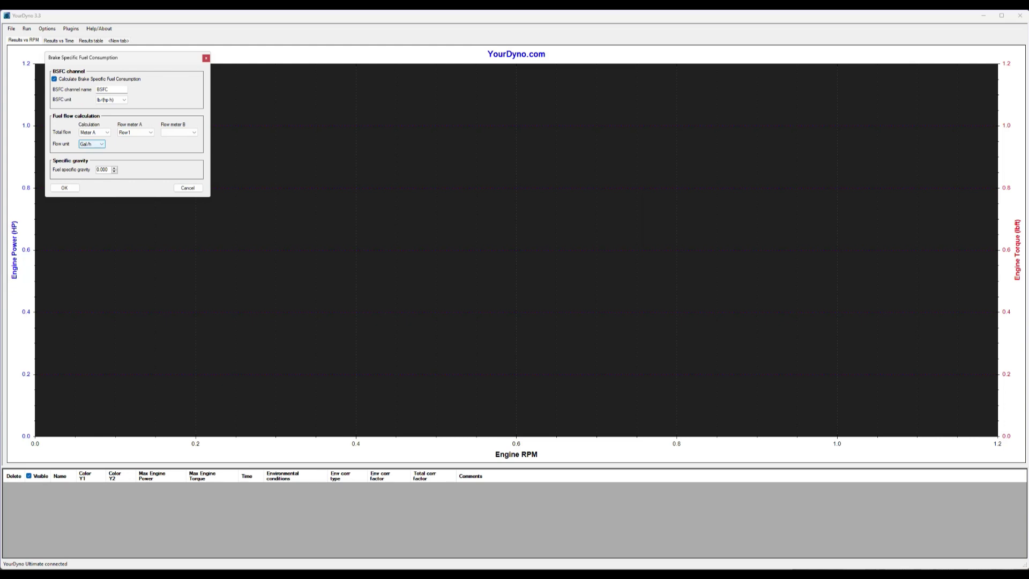
Step: Go to the fuel specific gravity value and accept the Brake Specific Fuel Consumption settings
{"action": "left_click", "coordinate": [100, 169]}
{"action": "left_click_drag", "start_coordinate": [100, 169], "coordinate": [106, 169]}
{"action": "left_click", "coordinate": [65, 188]}
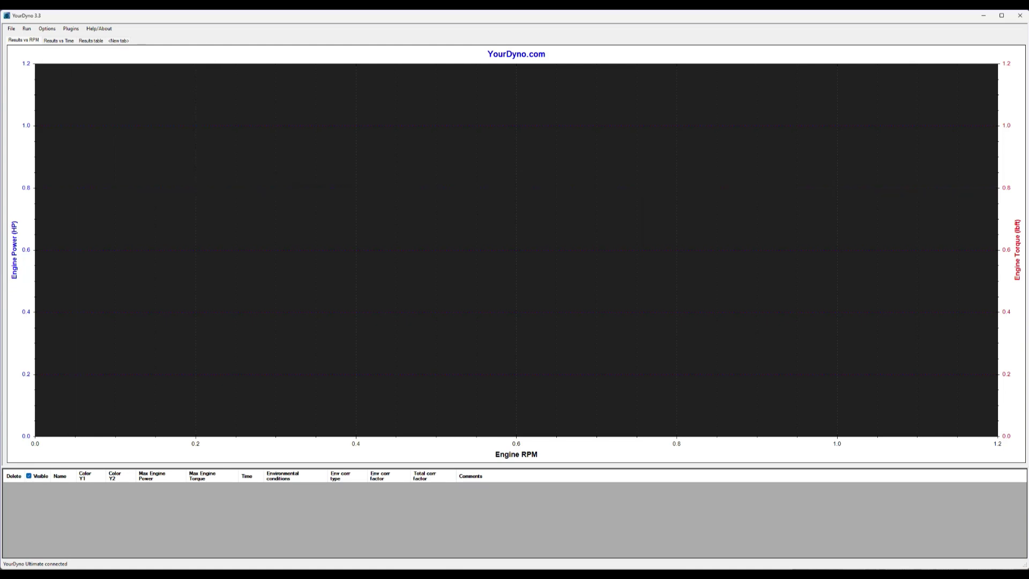
Step: Bring up the aux channel settings in the options and move the Options window away from the centre of the graph
{"action": "left_click", "coordinate": [47, 28]}
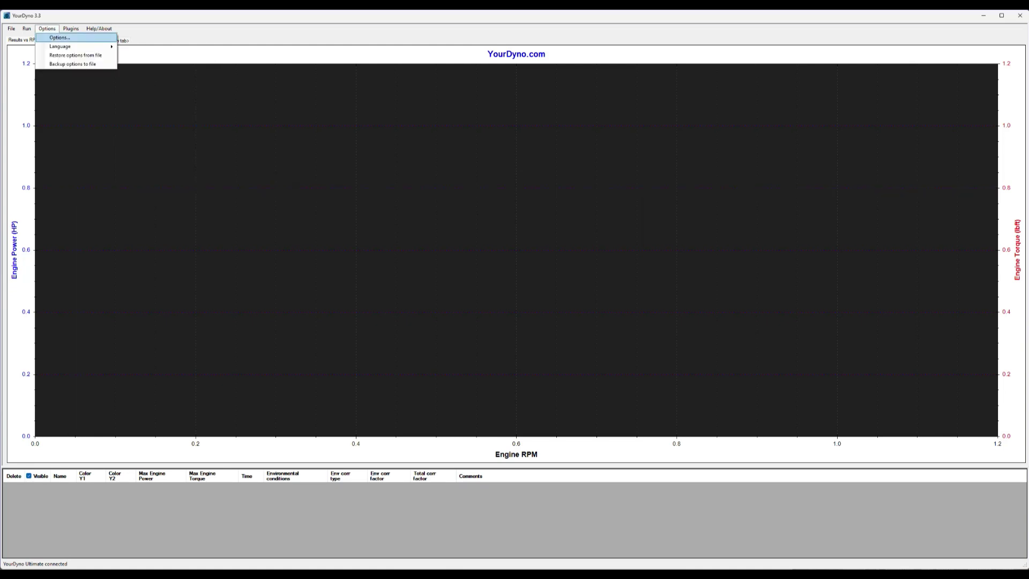
{"action": "left_click", "coordinate": [59, 38]}
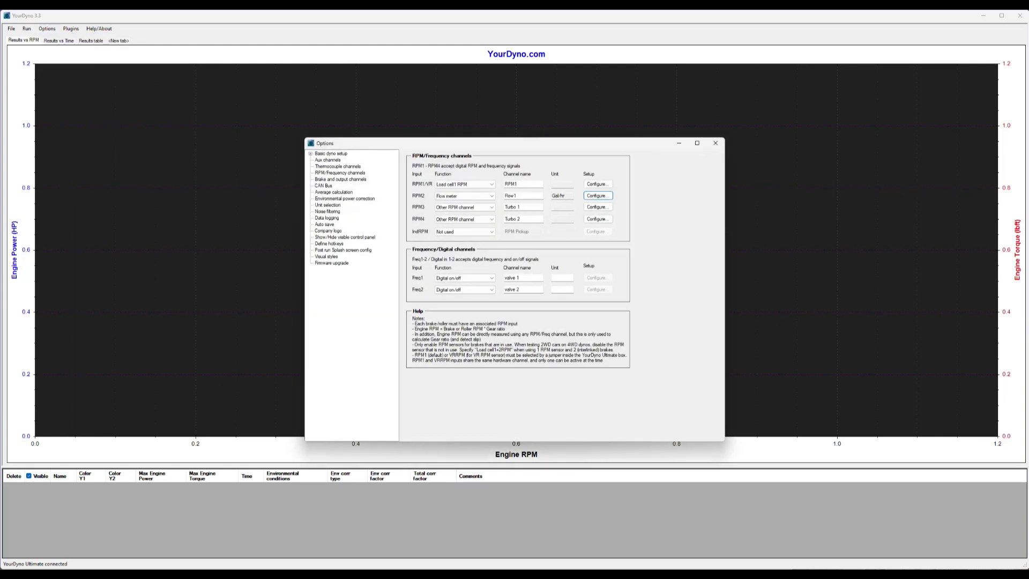
{"action": "left_click", "coordinate": [327, 160]}
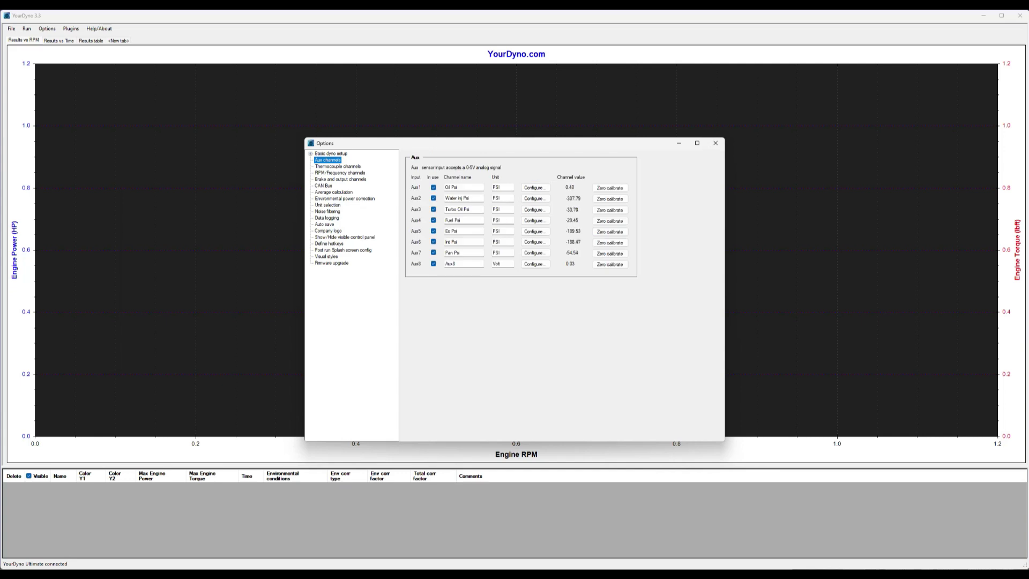
{"action": "left_click_drag", "start_coordinate": [362, 143], "coordinate": [236, 97]}
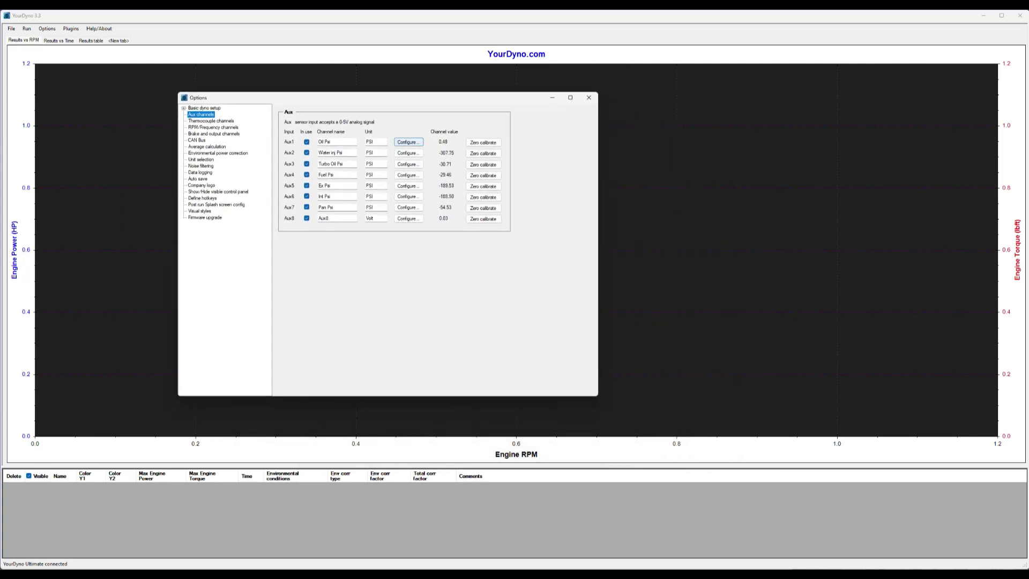
Step: Examine the voltage-to-pressure calibration curve of the Aux1 Oil Psi channel, checking both curve points in the table
{"action": "left_click", "coordinate": [408, 142]}
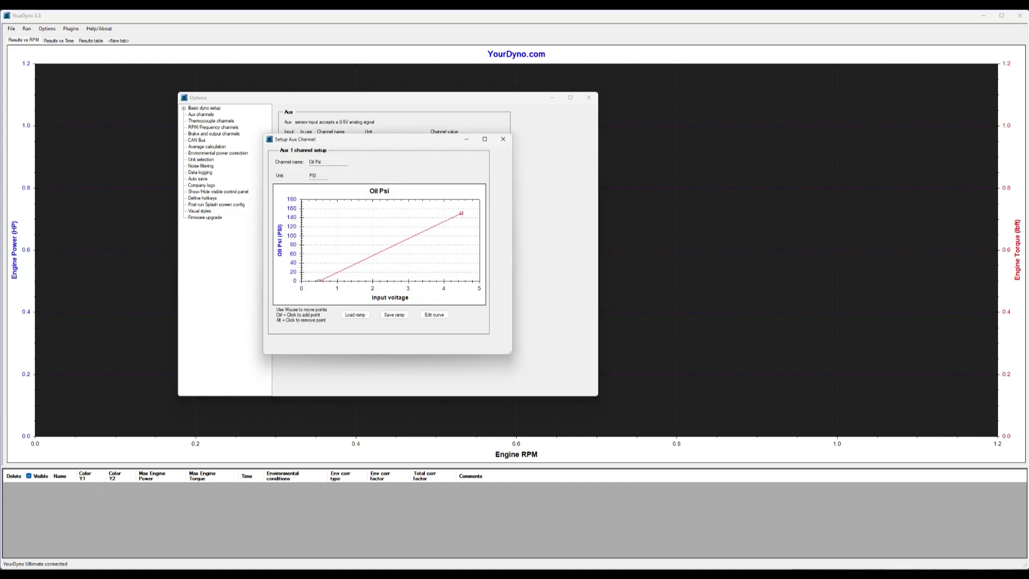
{"action": "left_click", "coordinate": [434, 315]}
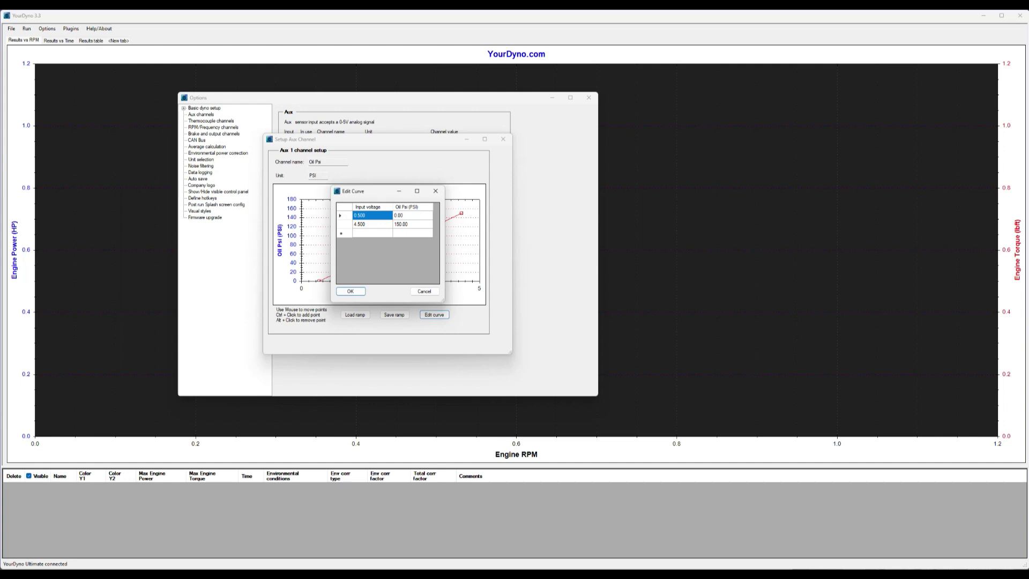
{"action": "left_click", "coordinate": [412, 215]}
{"action": "left_click", "coordinate": [372, 224]}
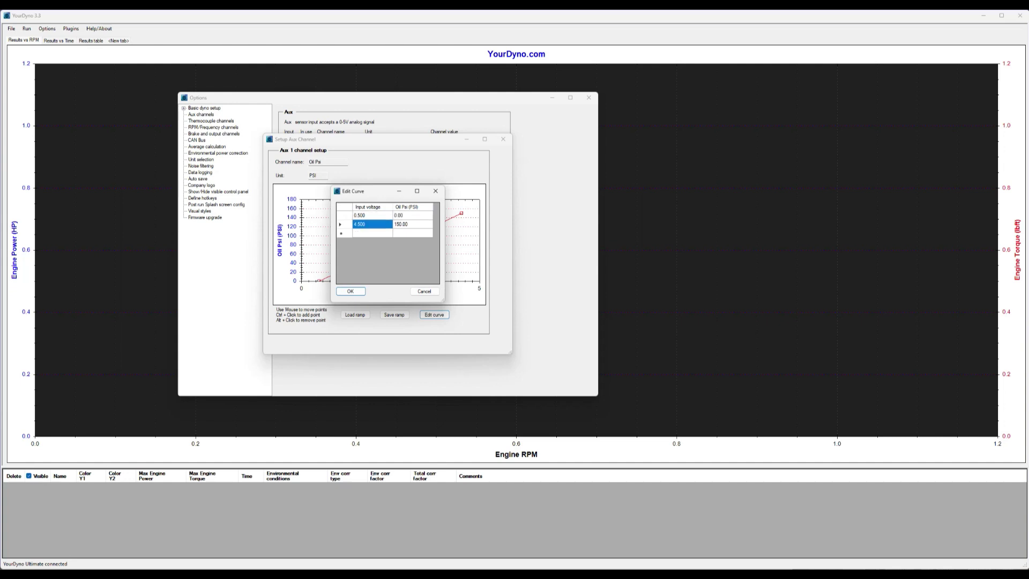
{"action": "left_click", "coordinate": [412, 224]}
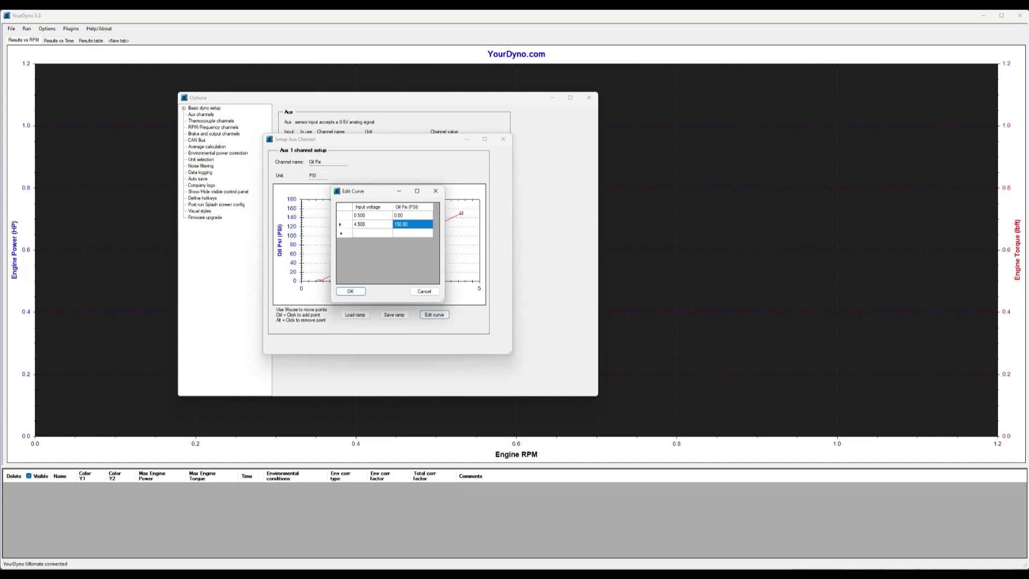
{"action": "left_click", "coordinate": [351, 291]}
{"action": "left_click", "coordinate": [502, 139]}
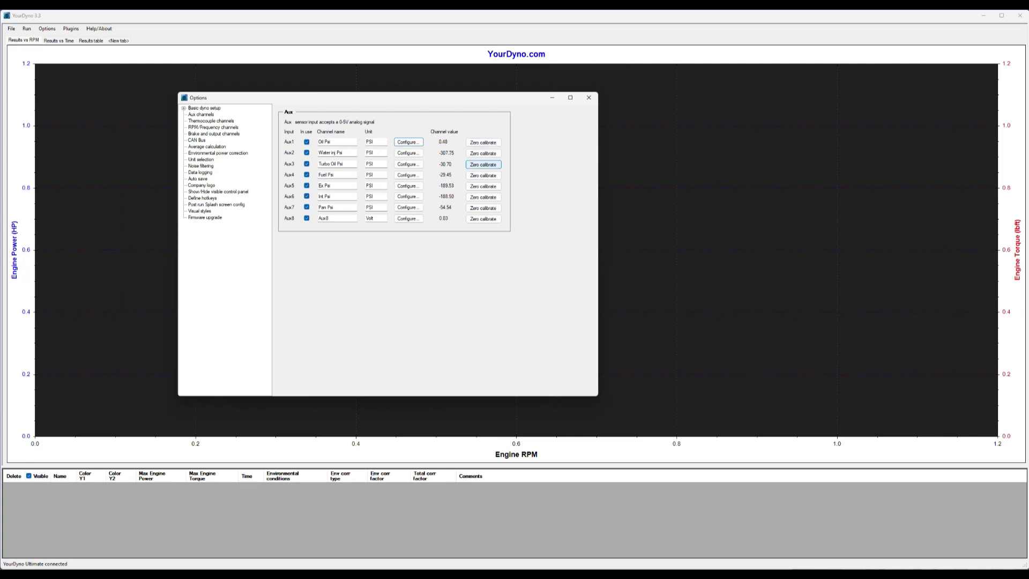
Step: Zero calibrate the Aux1 Oil Psi channel and review the adjusted points of its calibration curve
{"action": "left_click", "coordinate": [483, 142]}
{"action": "left_click", "coordinate": [483, 142]}
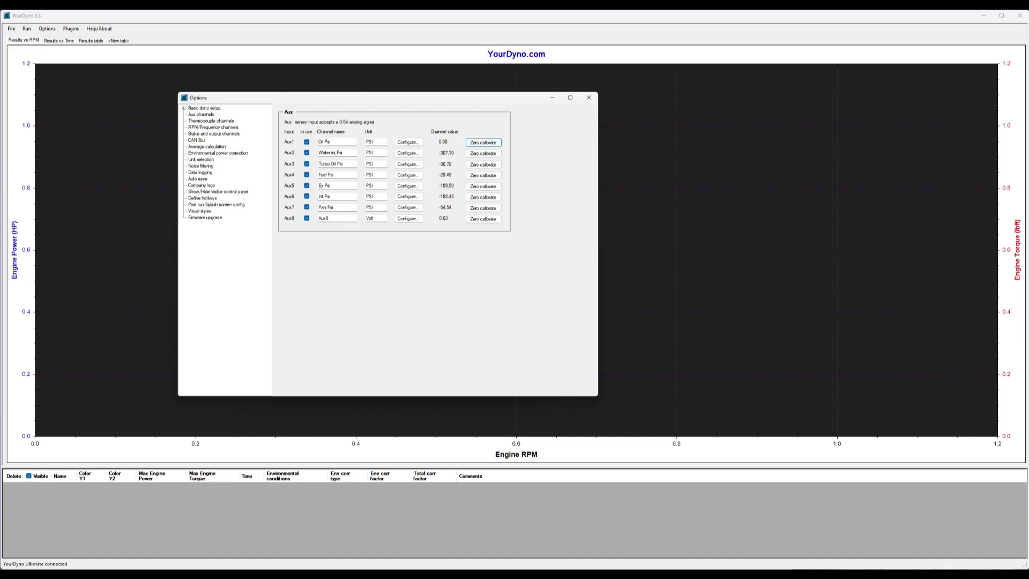
{"action": "left_click", "coordinate": [408, 142]}
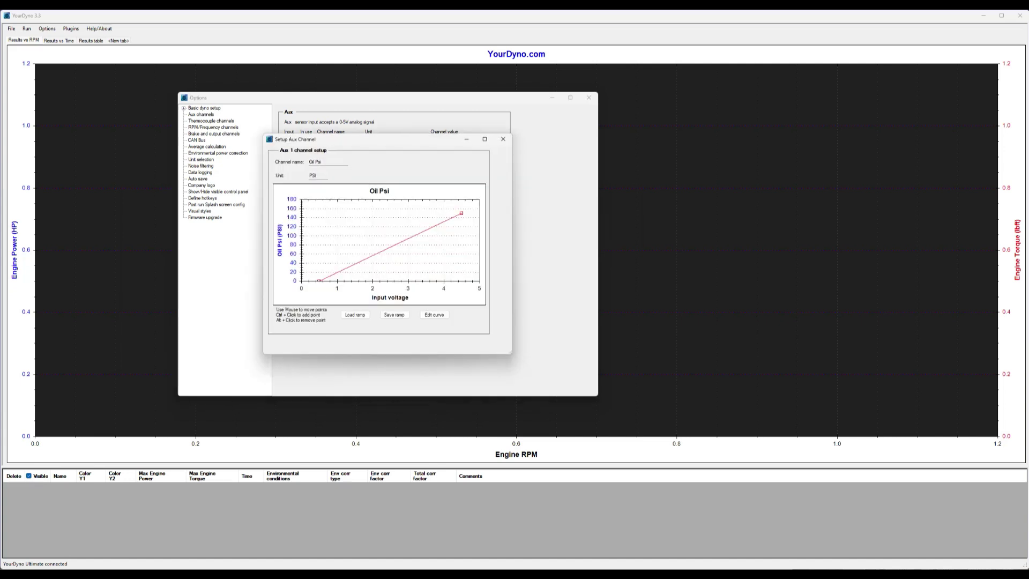
{"action": "left_click", "coordinate": [433, 315]}
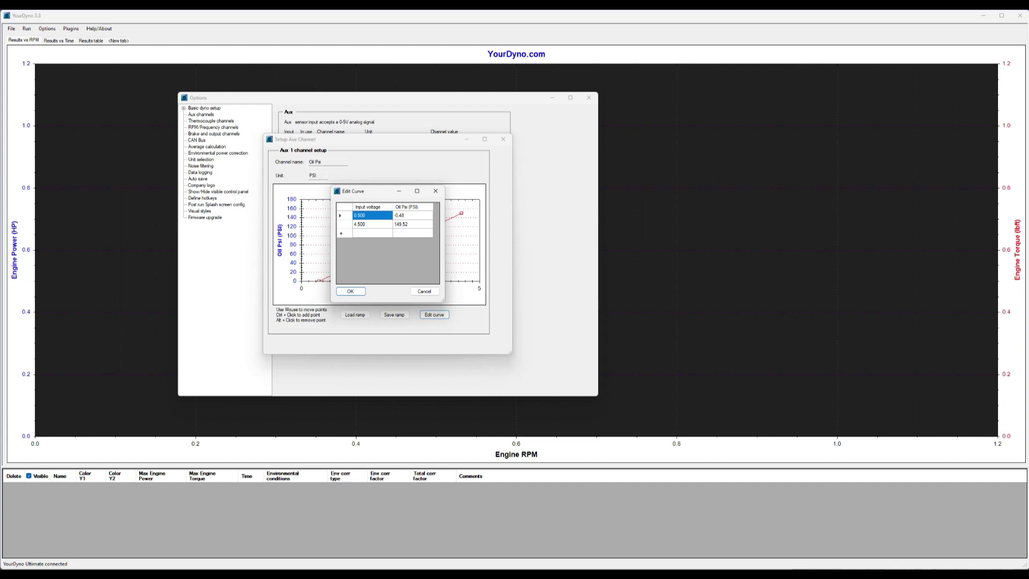
{"action": "left_click", "coordinate": [351, 291]}
{"action": "left_click", "coordinate": [503, 139]}
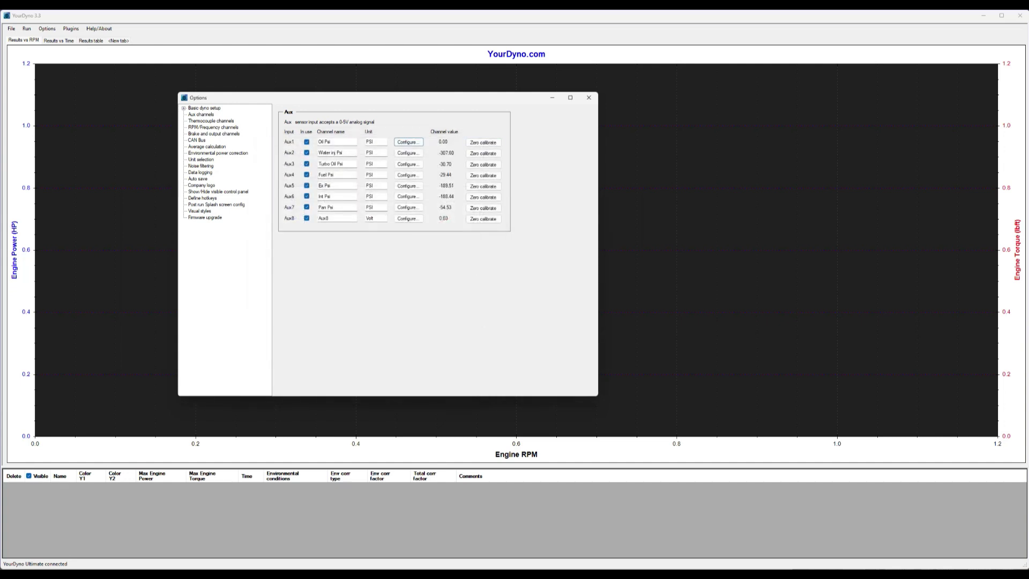